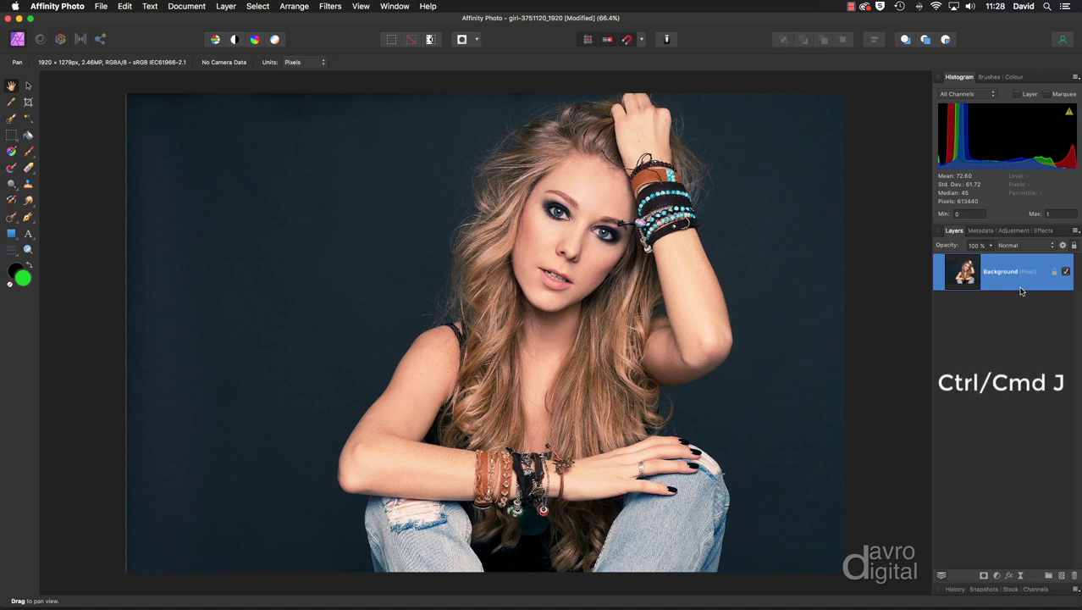
Step: Duplicate the Background layer and lighten the copy with a merged Levels adjustment at gamma 0.571
{"action": "key", "text": "super+j"}
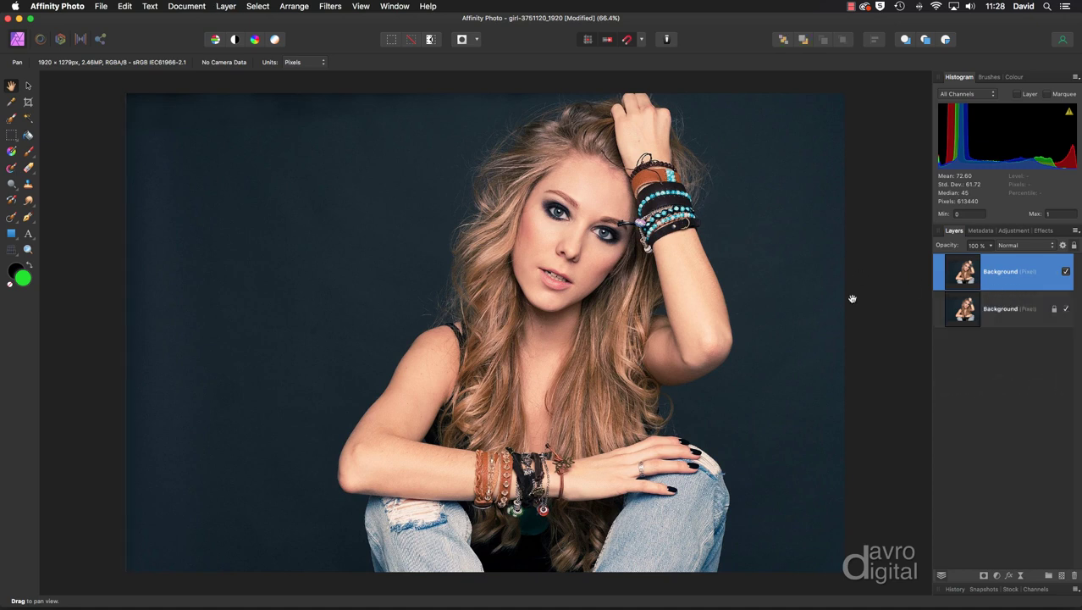
{"action": "left_click", "coordinate": [997, 577]}
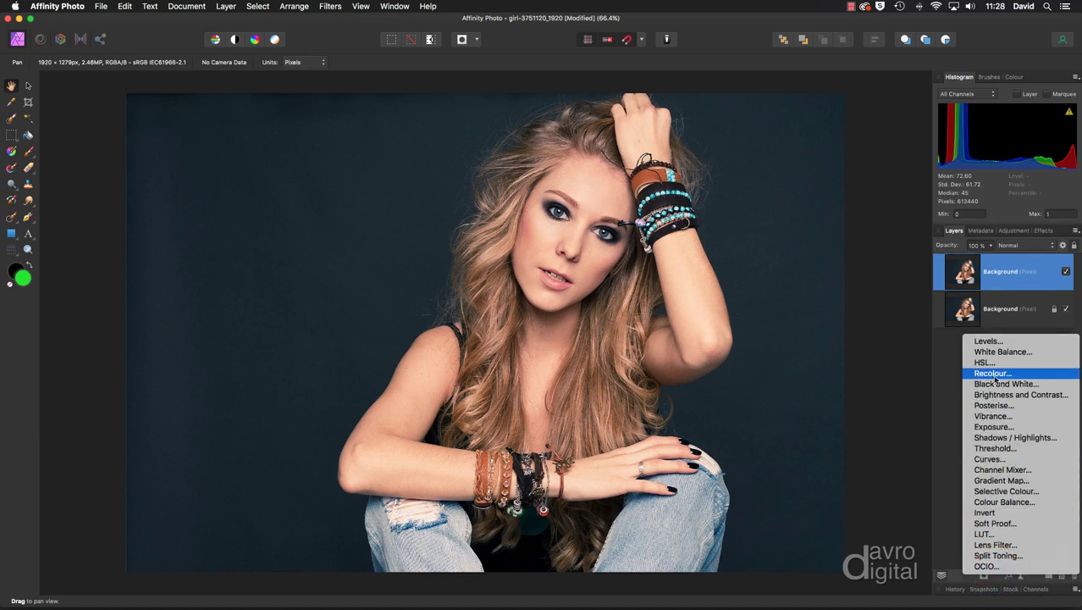
{"action": "left_click", "coordinate": [989, 340]}
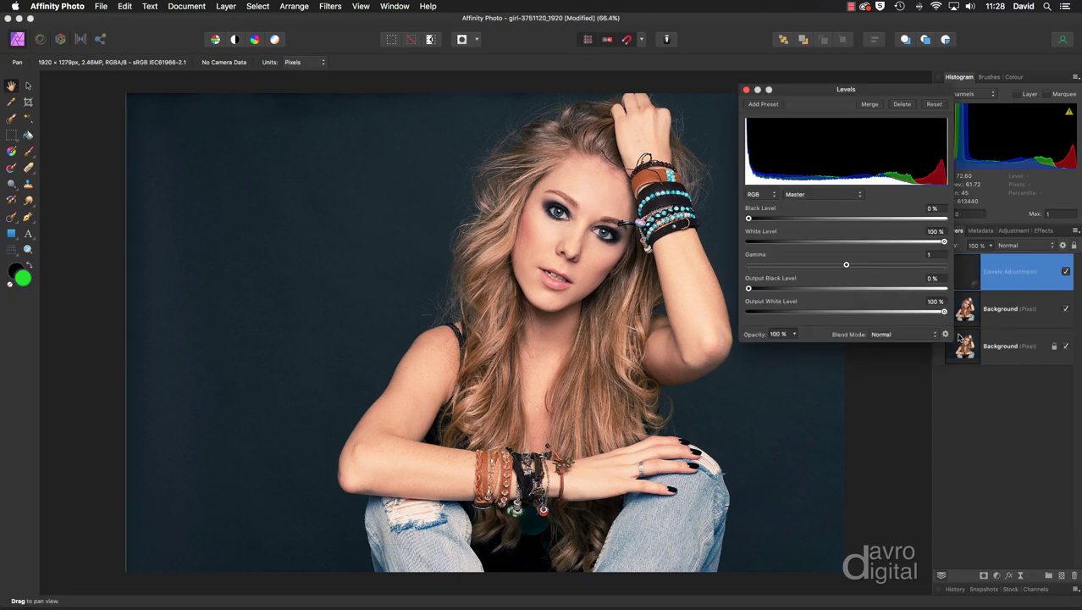
{"action": "left_click", "coordinate": [846, 265]}
{"action": "left_click_drag", "start_coordinate": [846, 265], "coordinate": [805, 265]}
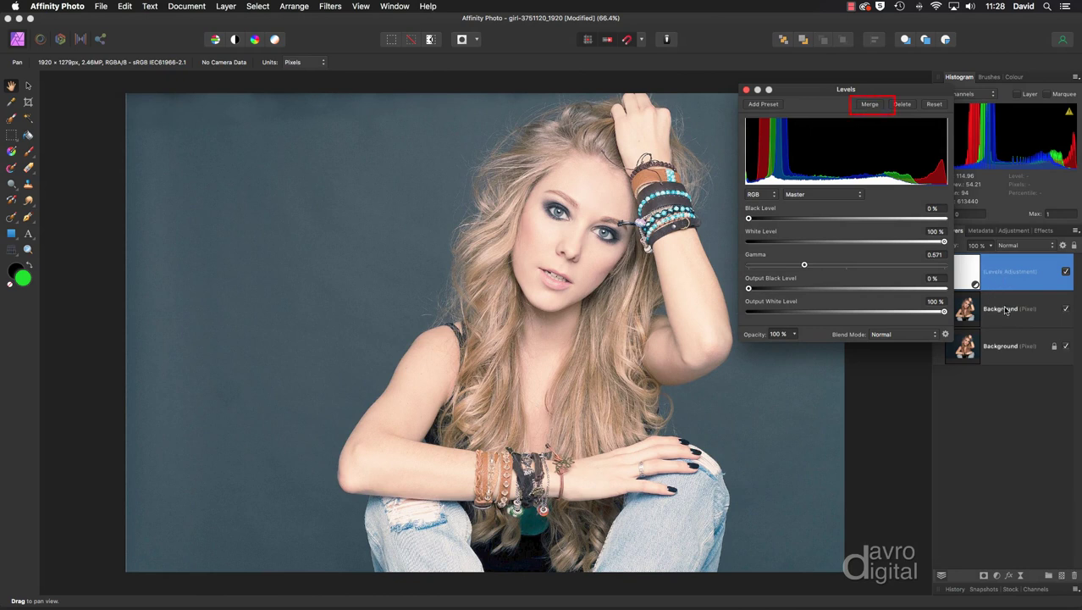
{"action": "left_click", "coordinate": [869, 105]}
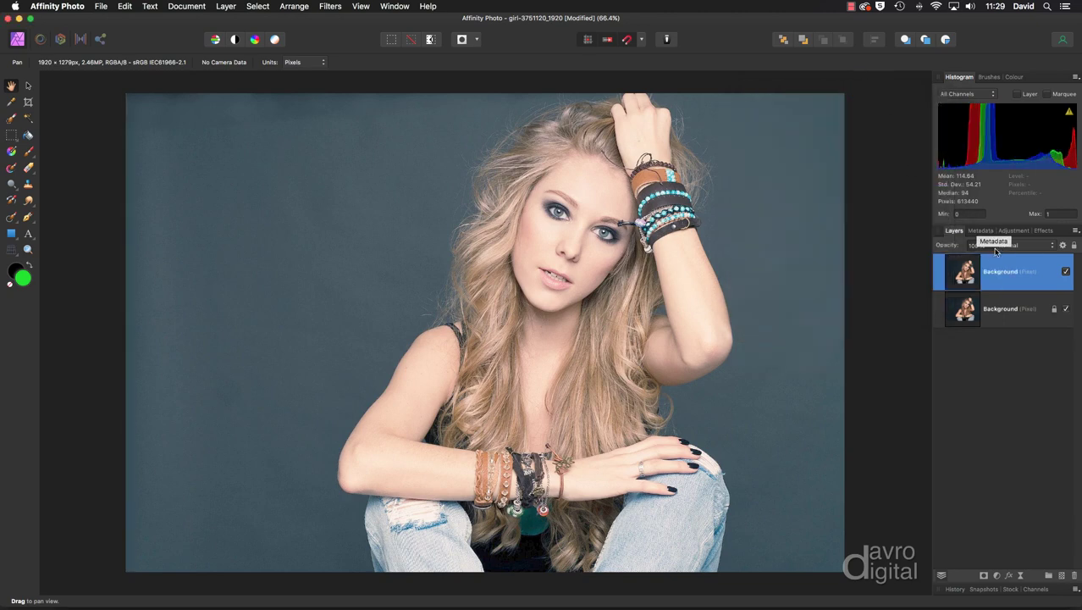
{"action": "left_click", "coordinate": [1065, 272]}
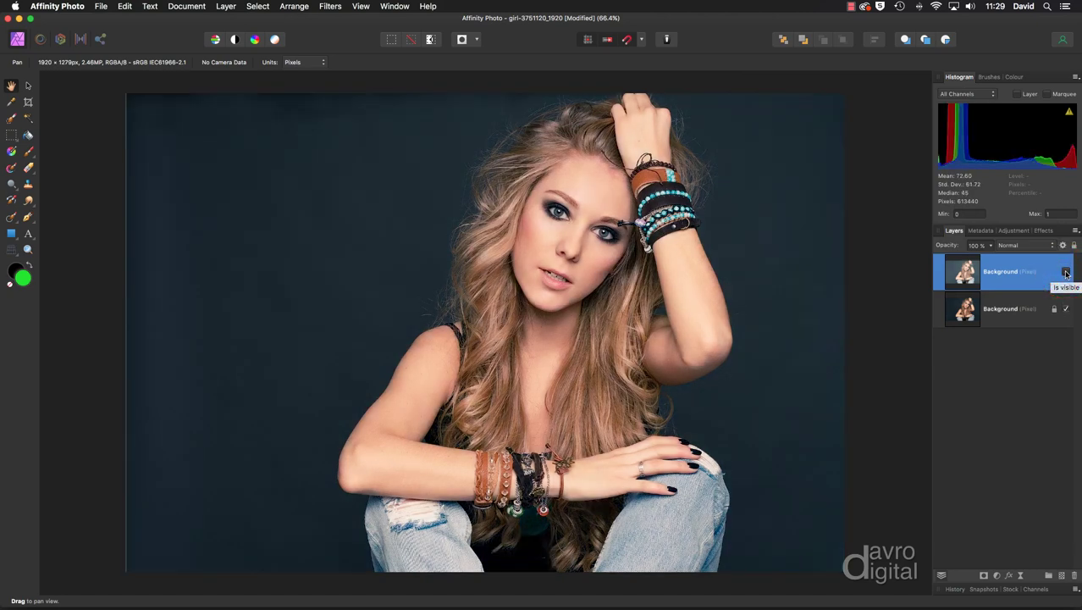
{"action": "left_click", "coordinate": [1065, 272]}
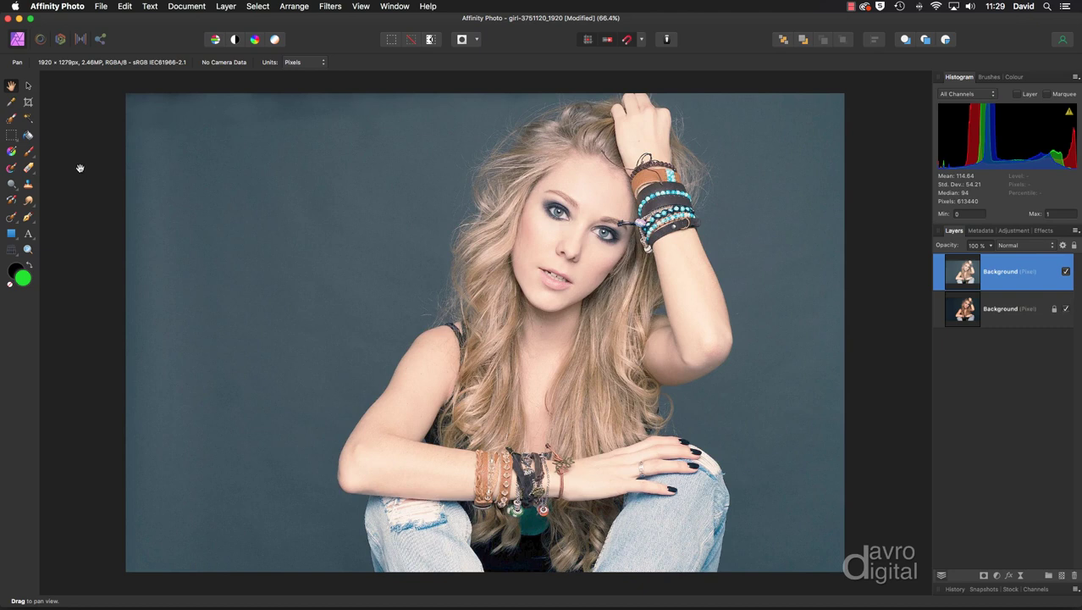
Step: Make a loose Freehand Selection around the woman and subtract the background gaps beside her raised arm and hair
{"action": "left_click", "coordinate": [11, 135]}
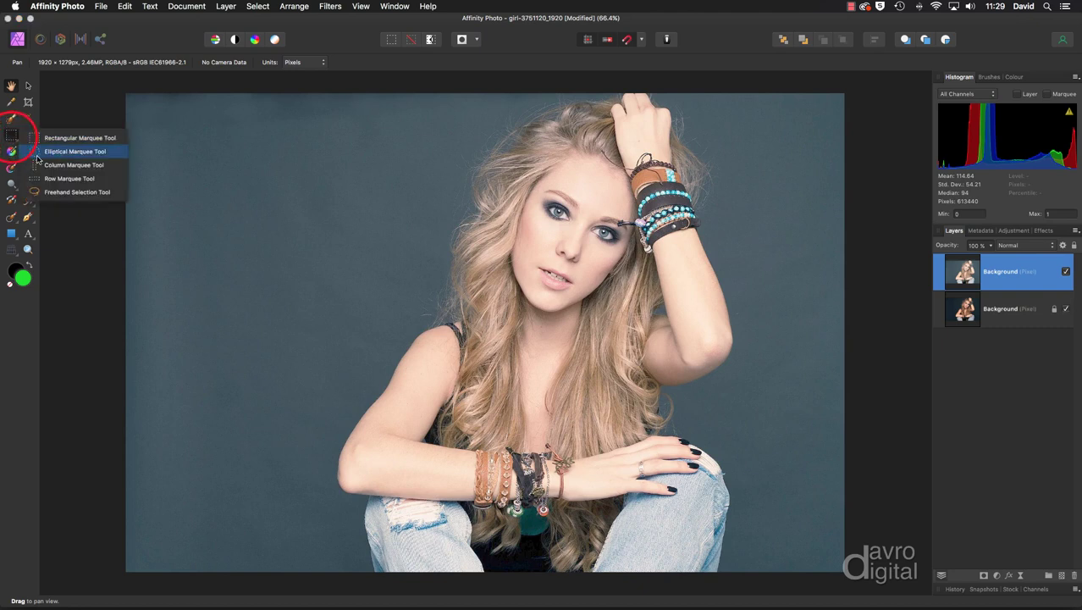
{"action": "left_click", "coordinate": [43, 193]}
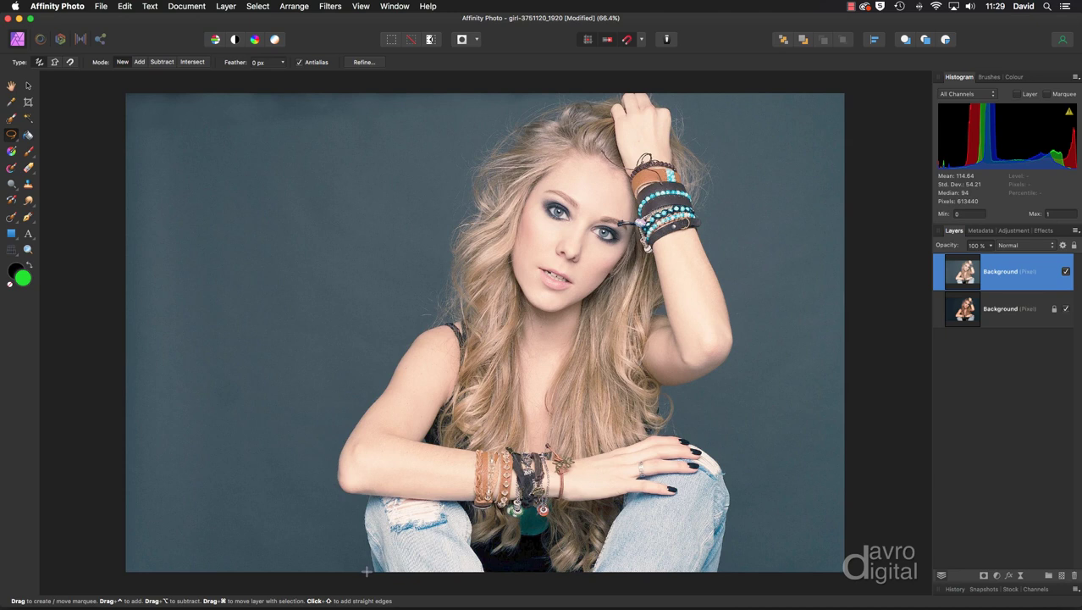
{"action": "left_click_drag", "start_coordinate": [368, 571], "coordinate": [360, 542]}
{"action": "mouse_move", "coordinate": [328, 470]}
{"action": "left_mouse_down"}
{"action": "mouse_move", "coordinate": [347, 418]}
{"action": "mouse_move", "coordinate": [433, 305]}
{"action": "mouse_move", "coordinate": [458, 181]}
{"action": "mouse_move", "coordinate": [496, 120]}
{"action": "mouse_move", "coordinate": [538, 100]}
{"action": "mouse_move", "coordinate": [639, 88]}
{"action": "mouse_move", "coordinate": [698, 124]}
{"action": "mouse_move", "coordinate": [714, 184]}
{"action": "left_mouse_up"}
{"action": "mouse_move", "coordinate": [711, 225]}
{"action": "left_mouse_down"}
{"action": "mouse_move", "coordinate": [741, 342]}
{"action": "mouse_move", "coordinate": [725, 373]}
{"action": "mouse_move", "coordinate": [678, 396]}
{"action": "mouse_move", "coordinate": [675, 416]}
{"action": "mouse_move", "coordinate": [731, 463]}
{"action": "mouse_move", "coordinate": [733, 537]}
{"action": "left_mouse_up"}
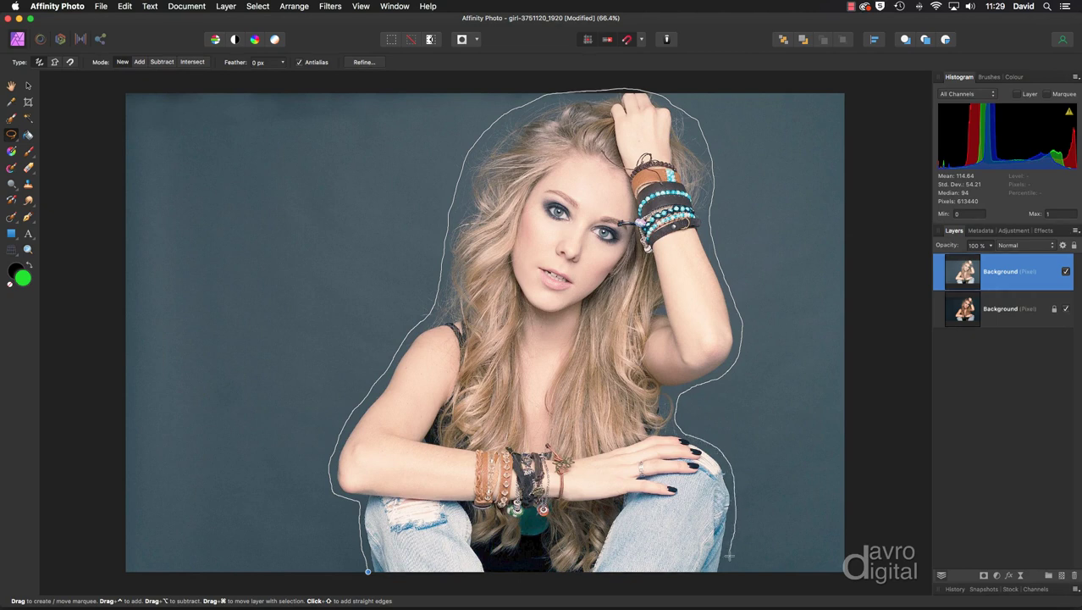
{"action": "left_click_drag", "start_coordinate": [724, 574], "coordinate": [724, 576]}
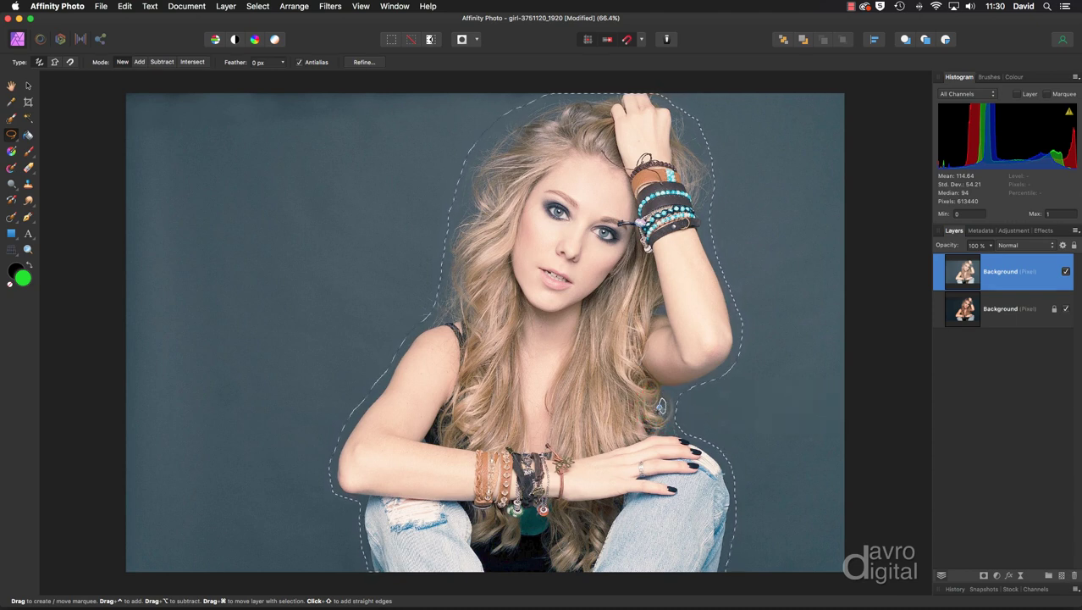
{"action": "left_click_drag", "start_coordinate": [656, 309], "coordinate": [656, 309]}
Step: Start refining the selection and paint the Matte brush at 45 px along the edge of her knee, bent elbow and upper arm
{"action": "left_click", "coordinate": [364, 61]}
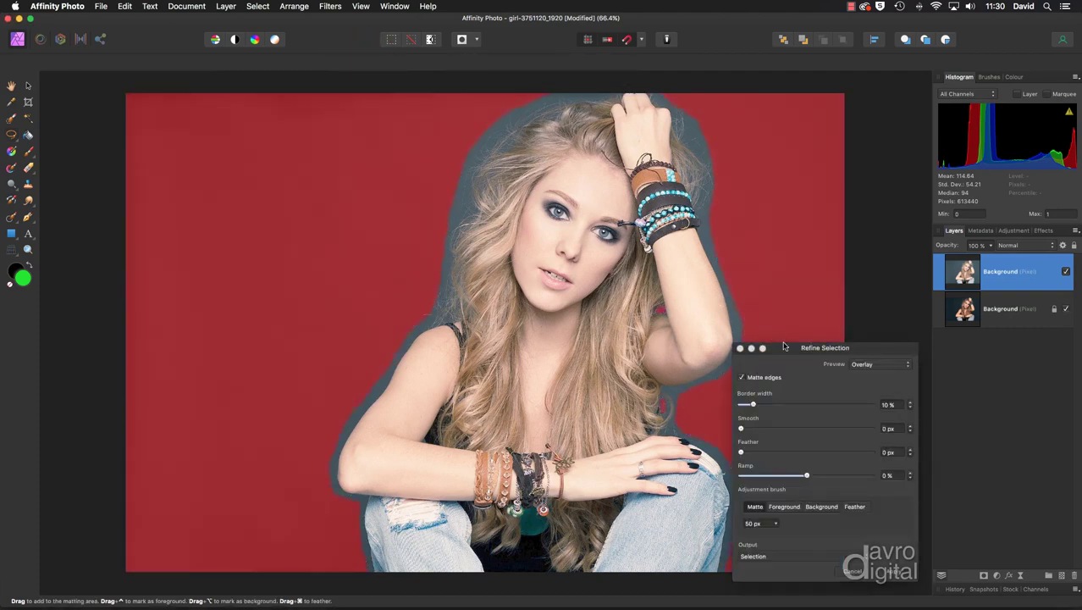
{"action": "left_click_drag", "start_coordinate": [787, 351], "coordinate": [821, 147]}
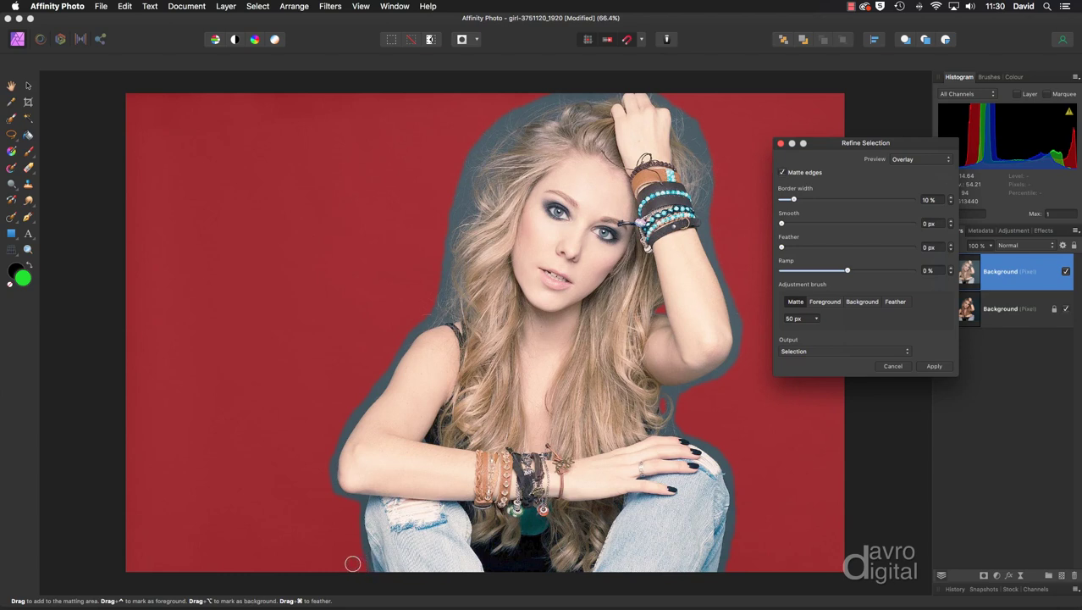
{"action": "key", "text": "bracketleft"}
{"action": "left_click", "coordinate": [355, 567]}
{"action": "mouse_move", "coordinate": [366, 570]}
{"action": "left_mouse_down"}
{"action": "mouse_move", "coordinate": [363, 495]}
{"action": "mouse_move", "coordinate": [337, 491]}
{"action": "mouse_move", "coordinate": [335, 447]}
{"action": "left_mouse_up"}
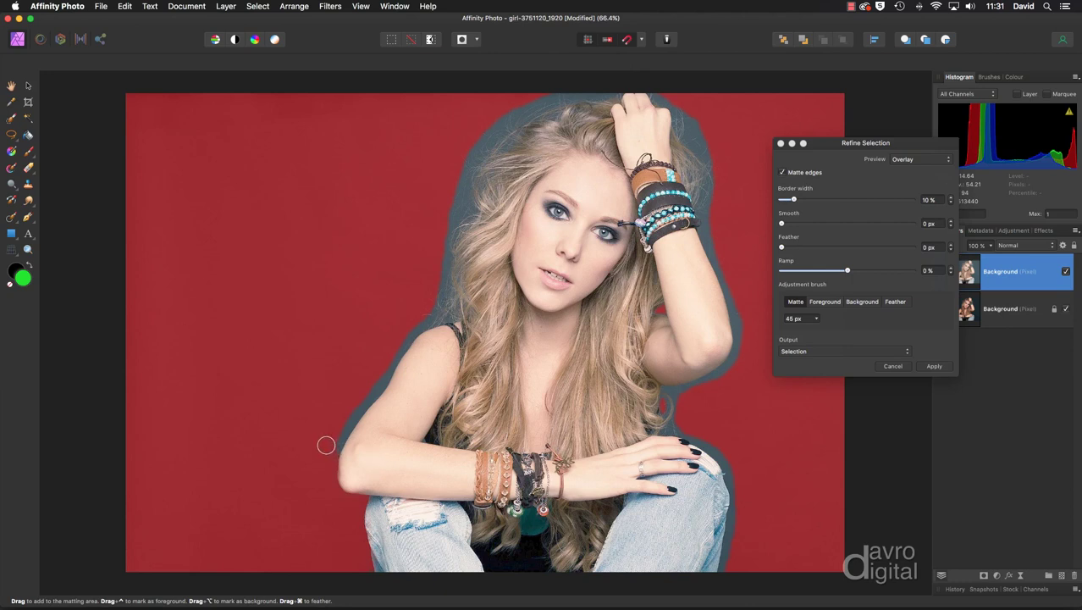
{"action": "mouse_move", "coordinate": [323, 444]}
{"action": "left_mouse_down"}
{"action": "mouse_move", "coordinate": [343, 440]}
{"action": "mouse_move", "coordinate": [336, 447]}
{"action": "mouse_move", "coordinate": [422, 325]}
{"action": "left_mouse_up"}
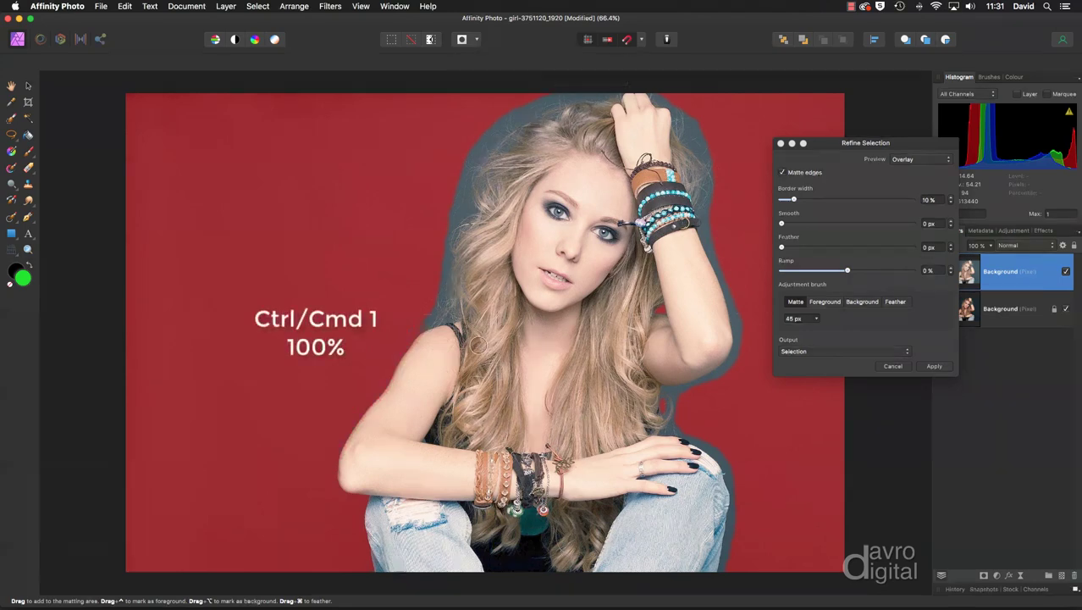
Step: At 100% zoom, paint the matting area over the loose hair from the shoulder up the side of the head away from the raised arm
{"action": "key", "text": "super+1"}
{"action": "key", "text": "space"}
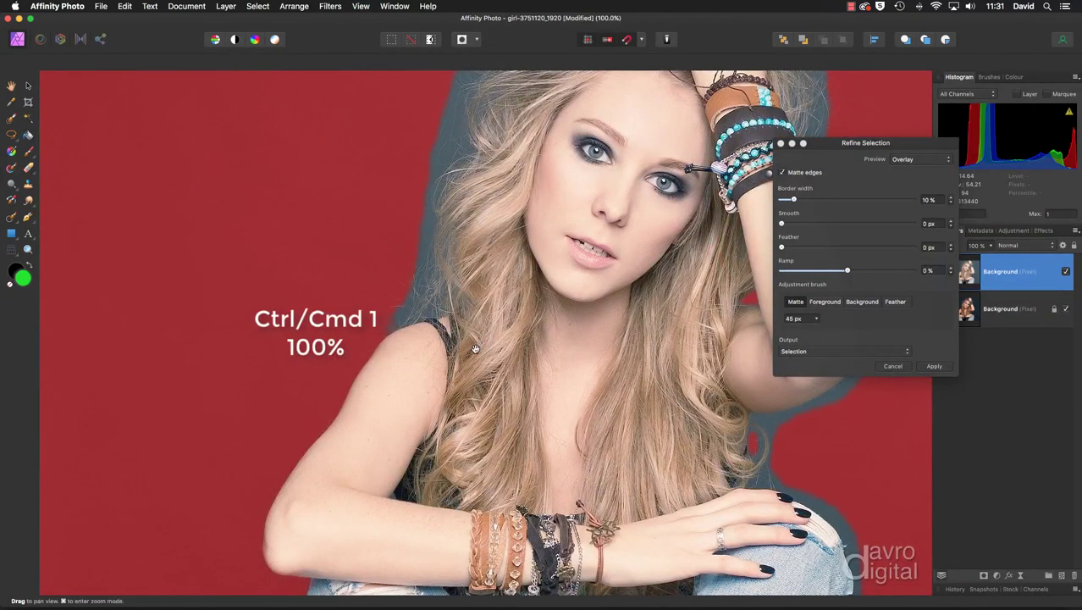
{"action": "left_click_drag", "start_coordinate": [558, 302], "coordinate": [450, 337]}
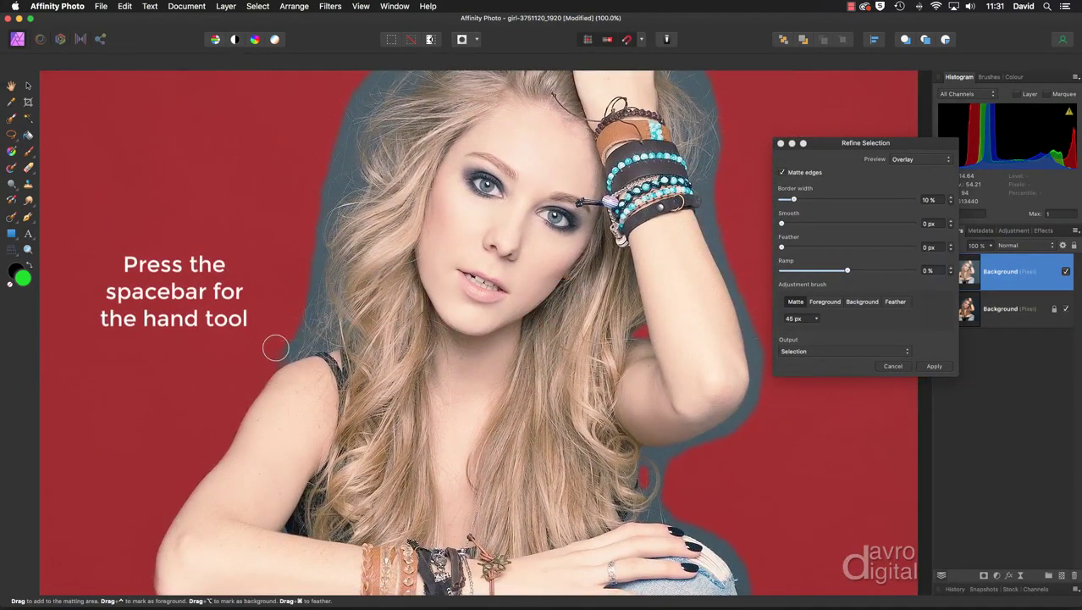
{"action": "mouse_move", "coordinate": [259, 358]}
{"action": "left_mouse_down"}
{"action": "mouse_move", "coordinate": [353, 337]}
{"action": "mouse_move", "coordinate": [345, 318]}
{"action": "mouse_move", "coordinate": [316, 311]}
{"action": "mouse_move", "coordinate": [285, 338]}
{"action": "mouse_move", "coordinate": [337, 328]}
{"action": "mouse_move", "coordinate": [287, 338]}
{"action": "mouse_move", "coordinate": [333, 302]}
{"action": "mouse_move", "coordinate": [337, 281]}
{"action": "mouse_move", "coordinate": [328, 296]}
{"action": "mouse_move", "coordinate": [310, 293]}
{"action": "mouse_move", "coordinate": [341, 266]}
{"action": "mouse_move", "coordinate": [325, 272]}
{"action": "mouse_move", "coordinate": [315, 254]}
{"action": "mouse_move", "coordinate": [346, 231]}
{"action": "mouse_move", "coordinate": [336, 260]}
{"action": "mouse_move", "coordinate": [326, 213]}
{"action": "left_mouse_up"}
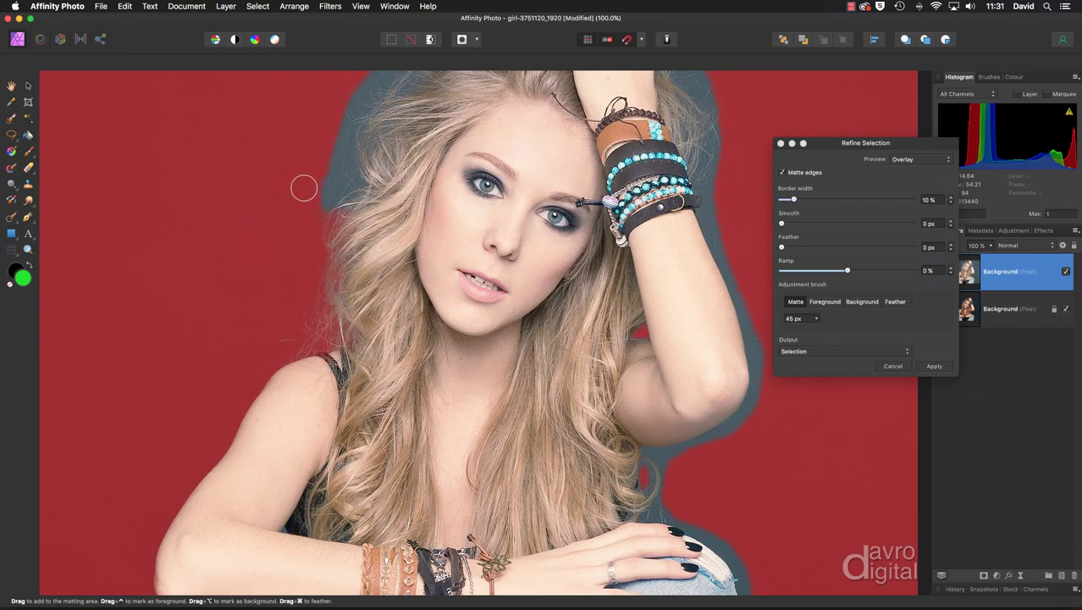
{"action": "mouse_move", "coordinate": [313, 213]}
{"action": "left_mouse_down"}
{"action": "mouse_move", "coordinate": [359, 202]}
{"action": "mouse_move", "coordinate": [381, 153]}
{"action": "mouse_move", "coordinate": [381, 174]}
{"action": "mouse_move", "coordinate": [381, 150]}
{"action": "mouse_move", "coordinate": [368, 157]}
{"action": "mouse_move", "coordinate": [353, 134]}
{"action": "mouse_move", "coordinate": [329, 153]}
{"action": "left_mouse_up"}
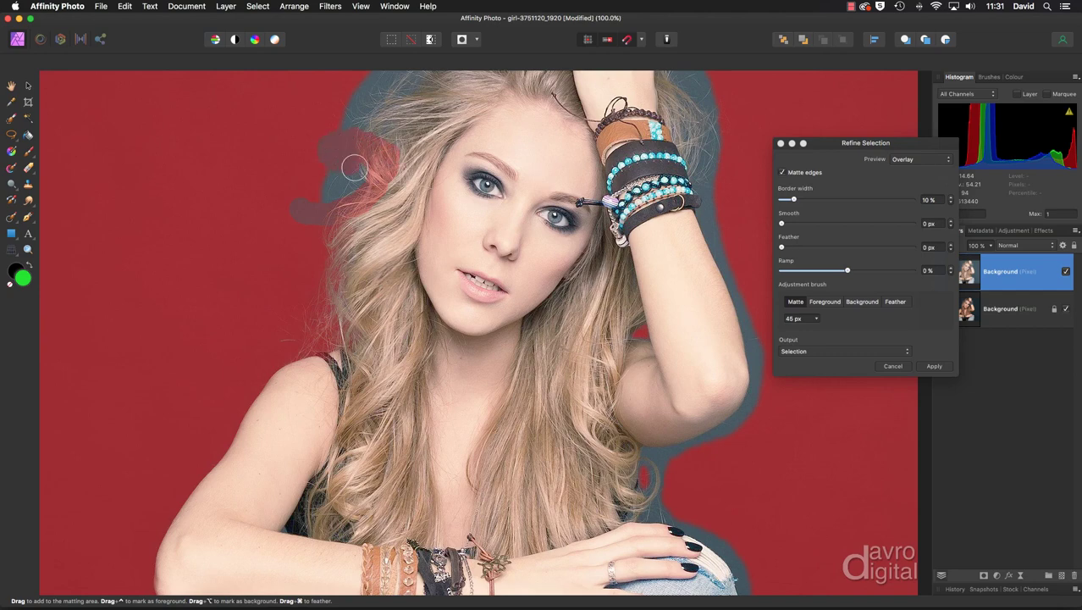
{"action": "mouse_move", "coordinate": [332, 167]}
{"action": "left_mouse_down"}
{"action": "mouse_move", "coordinate": [295, 159]}
{"action": "mouse_move", "coordinate": [341, 173]}
{"action": "left_mouse_up"}
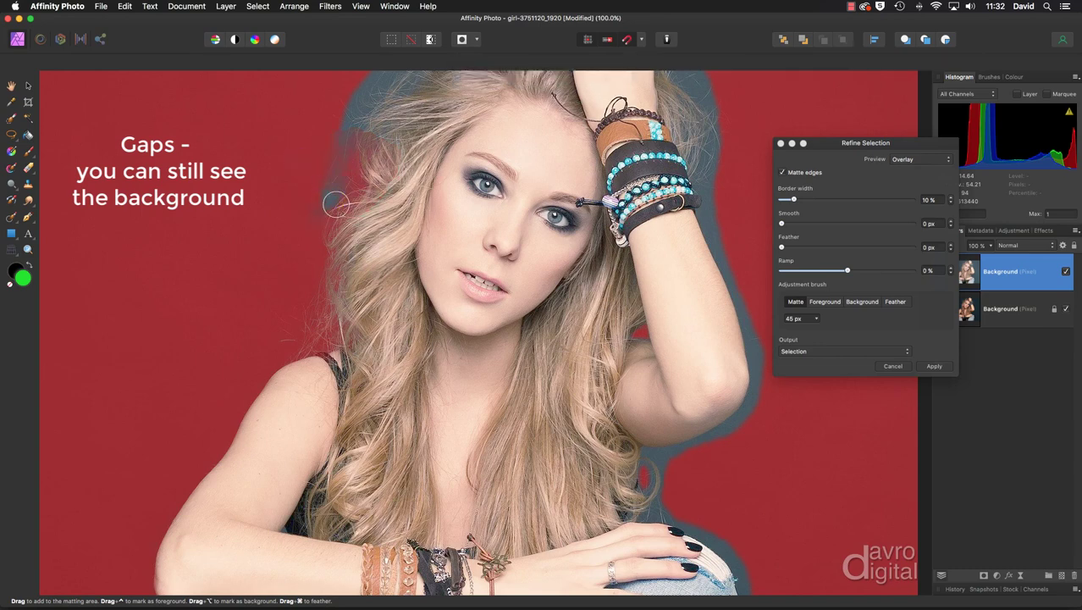
{"action": "mouse_move", "coordinate": [298, 209]}
{"action": "left_mouse_down"}
{"action": "mouse_move", "coordinate": [344, 201]}
{"action": "mouse_move", "coordinate": [359, 149]}
{"action": "mouse_move", "coordinate": [381, 161]}
{"action": "mouse_move", "coordinate": [389, 150]}
{"action": "mouse_move", "coordinate": [372, 139]}
{"action": "mouse_move", "coordinate": [343, 162]}
{"action": "mouse_move", "coordinate": [325, 200]}
{"action": "mouse_move", "coordinate": [344, 132]}
{"action": "mouse_move", "coordinate": [383, 121]}
{"action": "mouse_move", "coordinate": [337, 116]}
{"action": "left_mouse_up"}
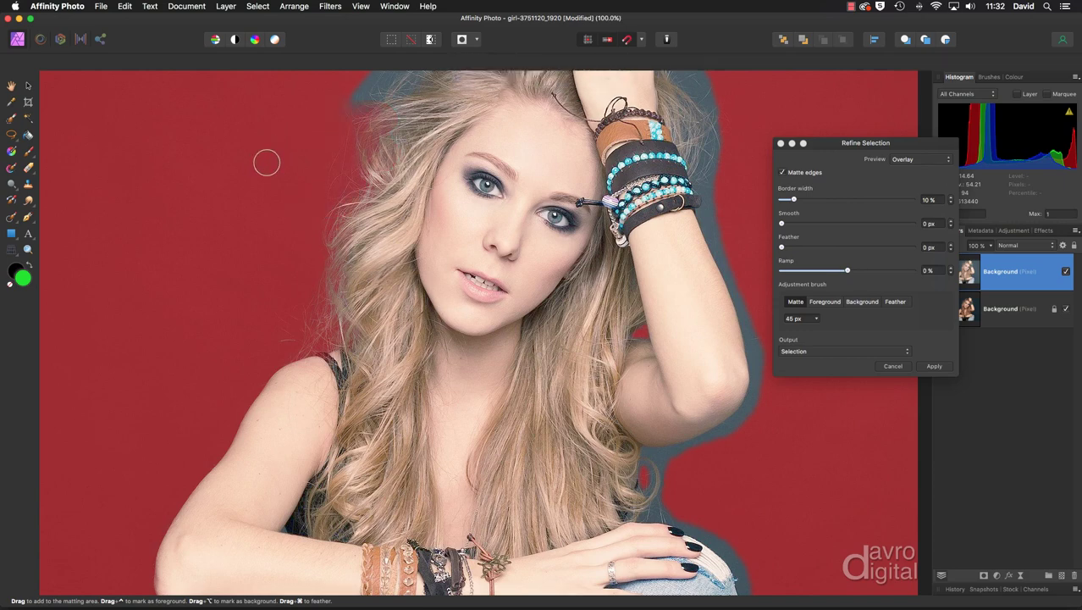
Step: Paint the matting area over the flyaway hair along the crown, reducing the brush to 17 px near the raised hand
{"action": "key", "text": "space"}
{"action": "left_click_drag", "start_coordinate": [294, 162], "coordinate": [240, 282]}
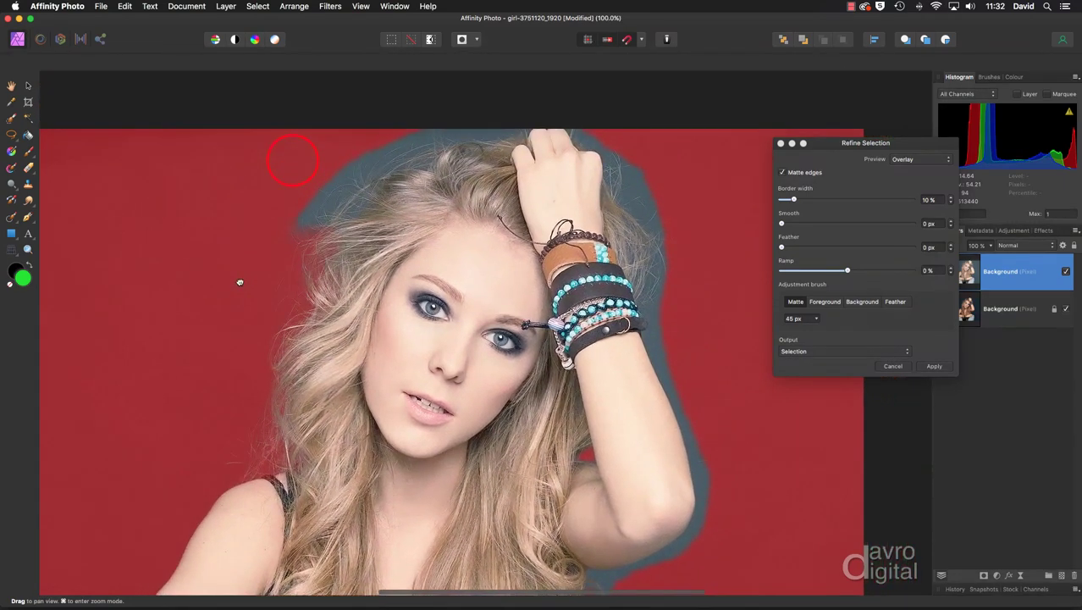
{"action": "mouse_move", "coordinate": [283, 232]}
{"action": "left_mouse_down"}
{"action": "mouse_move", "coordinate": [367, 210]}
{"action": "mouse_move", "coordinate": [356, 206]}
{"action": "mouse_move", "coordinate": [378, 191]}
{"action": "mouse_move", "coordinate": [354, 180]}
{"action": "mouse_move", "coordinate": [321, 193]}
{"action": "mouse_move", "coordinate": [349, 204]}
{"action": "mouse_move", "coordinate": [303, 213]}
{"action": "mouse_move", "coordinate": [339, 229]}
{"action": "mouse_move", "coordinate": [360, 162]}
{"action": "mouse_move", "coordinate": [404, 170]}
{"action": "mouse_move", "coordinate": [302, 168]}
{"action": "left_mouse_up"}
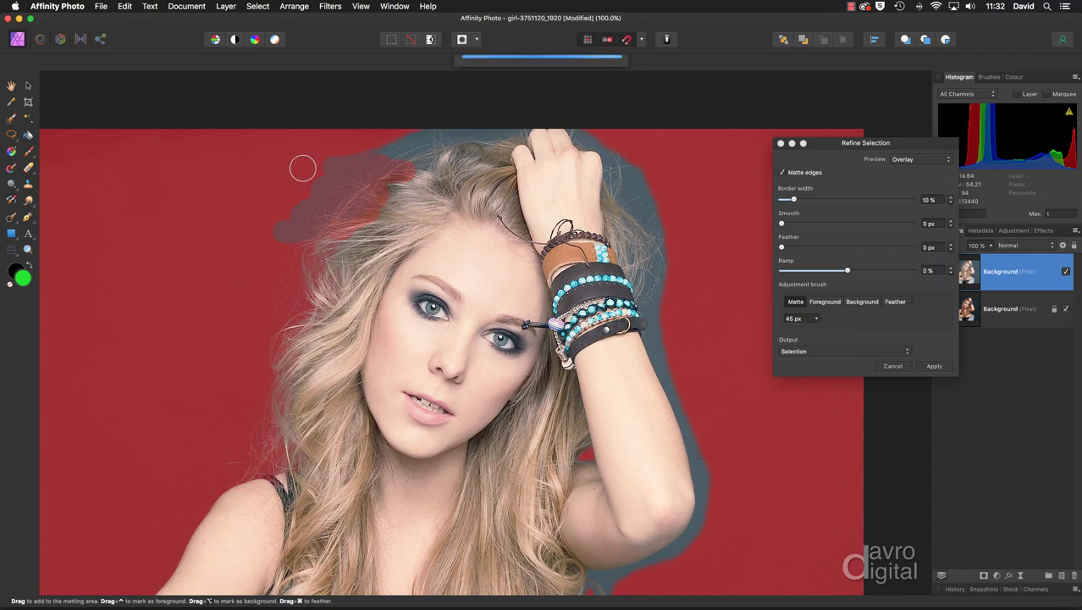
{"action": "mouse_move", "coordinate": [353, 164]}
{"action": "left_mouse_down"}
{"action": "mouse_move", "coordinate": [445, 157]}
{"action": "mouse_move", "coordinate": [511, 136]}
{"action": "mouse_move", "coordinate": [419, 128]}
{"action": "mouse_move", "coordinate": [368, 145]}
{"action": "mouse_move", "coordinate": [443, 156]}
{"action": "left_mouse_up"}
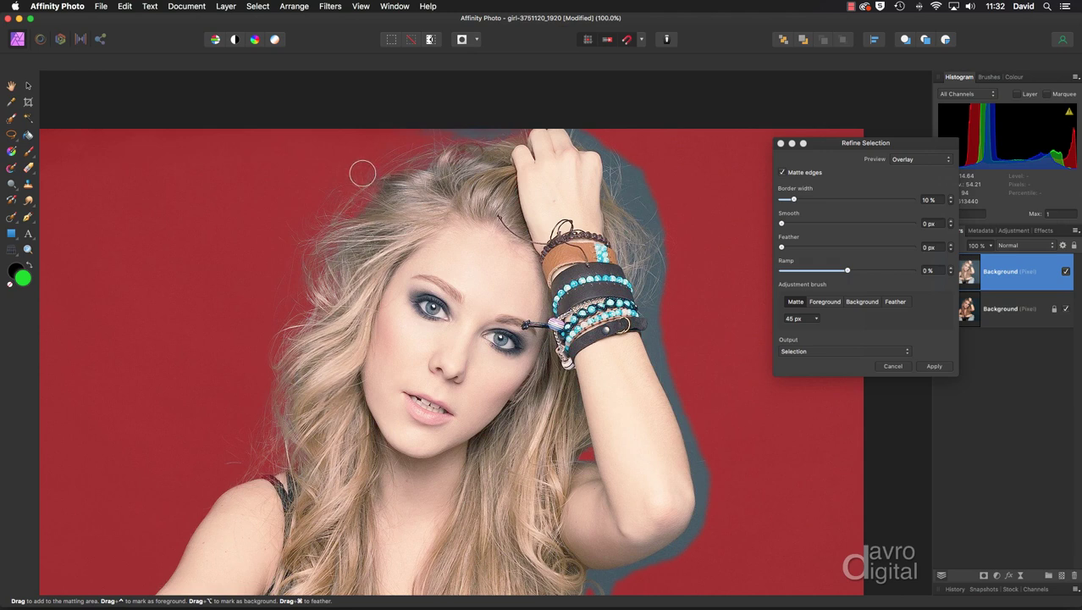
{"action": "key", "text": "bracketleft"}
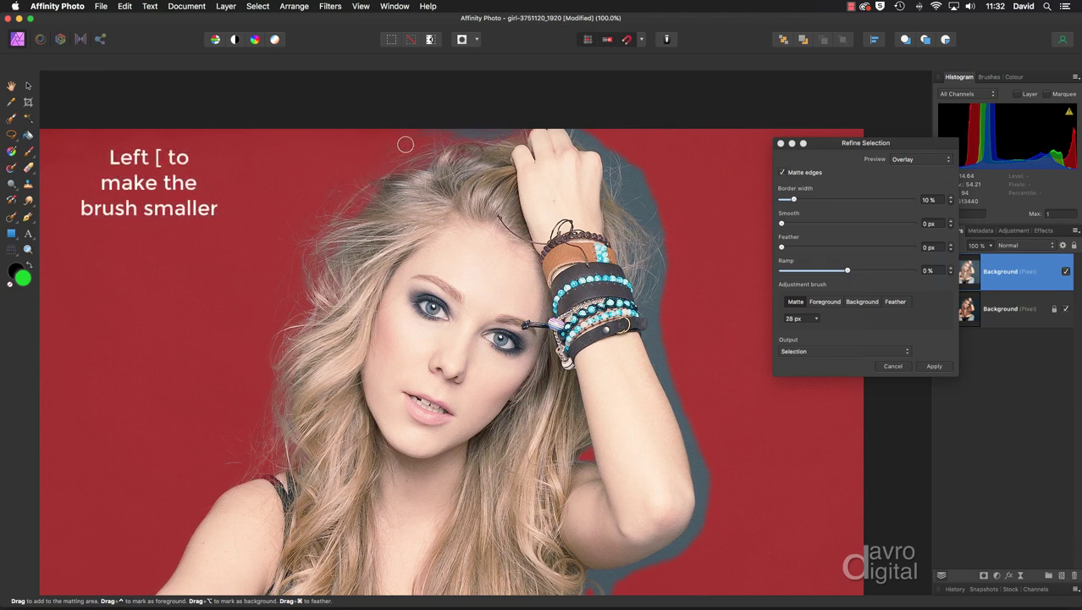
{"action": "mouse_move", "coordinate": [403, 138]}
{"action": "left_mouse_down"}
{"action": "mouse_move", "coordinate": [399, 126]}
{"action": "mouse_move", "coordinate": [481, 131]}
{"action": "left_mouse_up"}
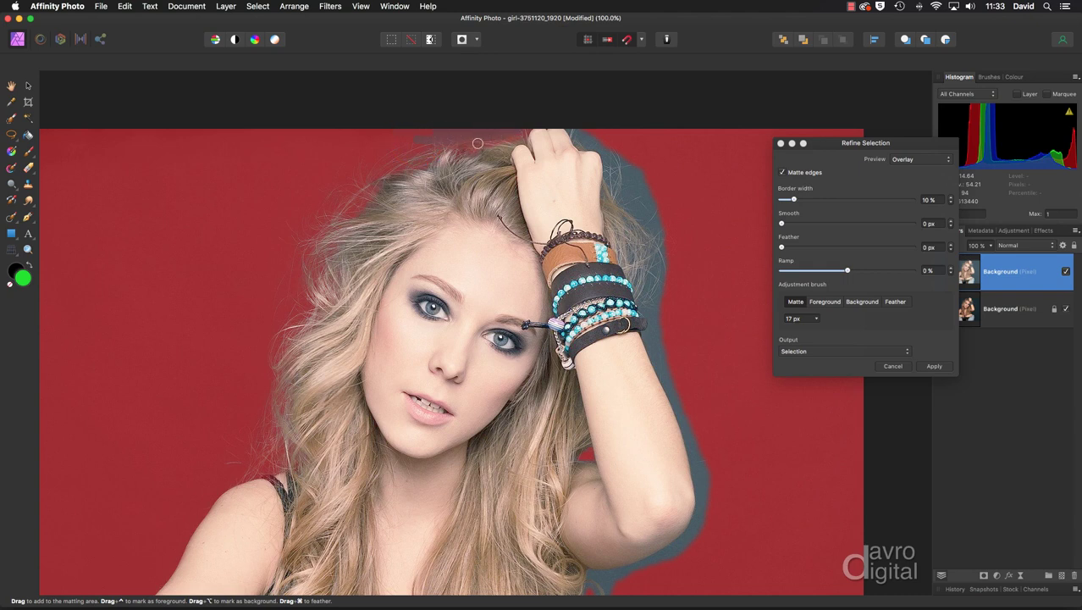
{"action": "left_click", "coordinate": [468, 155]}
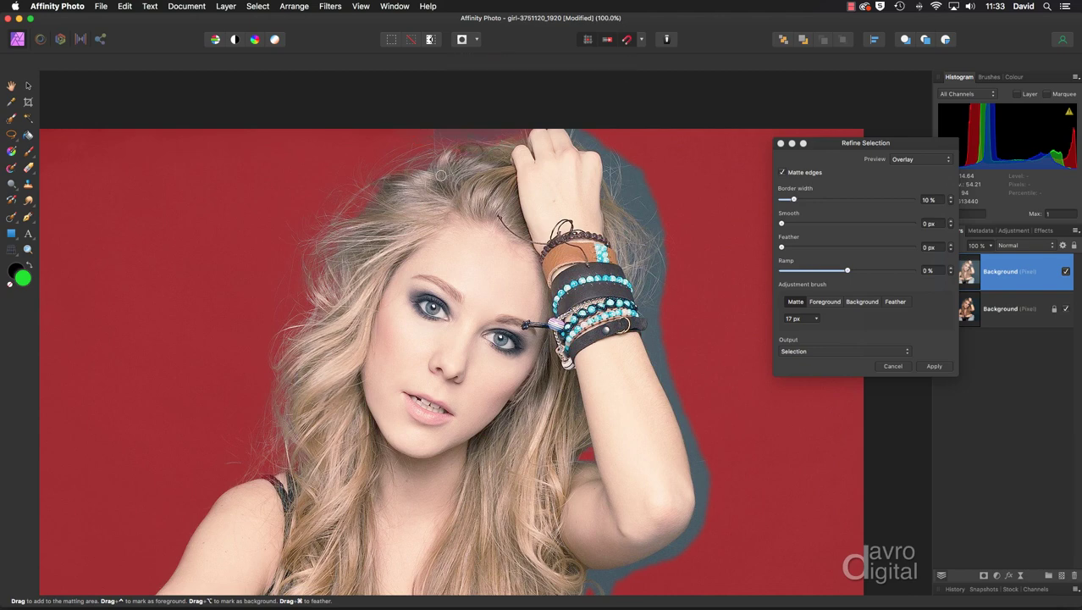
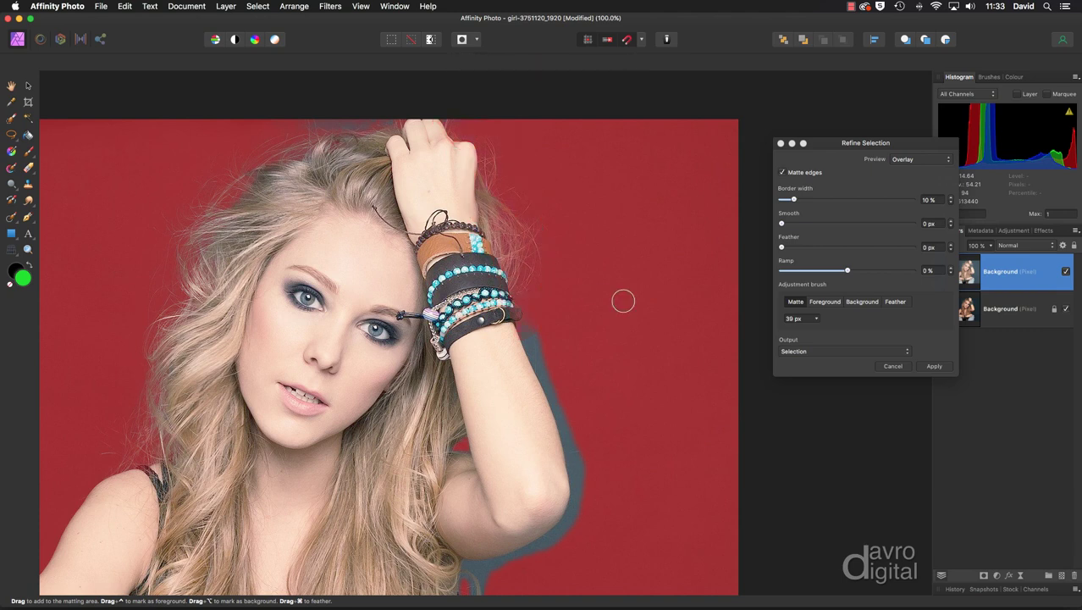
Step: Paint the 39 px Matte brush along the raised forearm and elbow, the curl below it, the resting hand and the jeans edge
{"action": "mouse_move", "coordinate": [614, 305]}
{"action": "left_mouse_down"}
{"action": "mouse_move", "coordinate": [518, 318]}
{"action": "mouse_move", "coordinate": [572, 463]}
{"action": "left_mouse_up"}
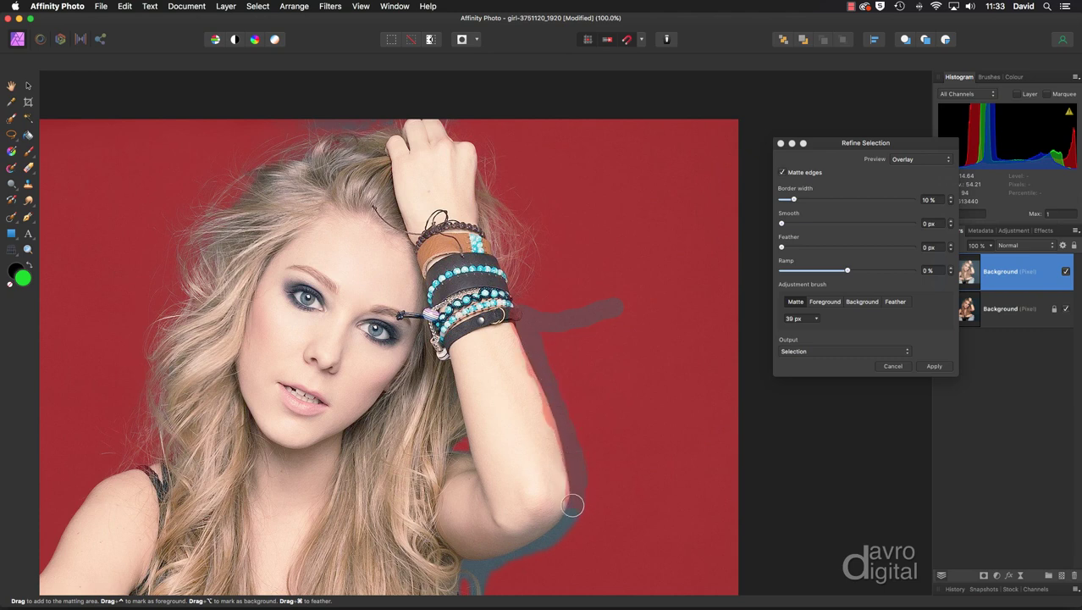
{"action": "left_click_drag", "start_coordinate": [558, 529], "coordinate": [584, 536]}
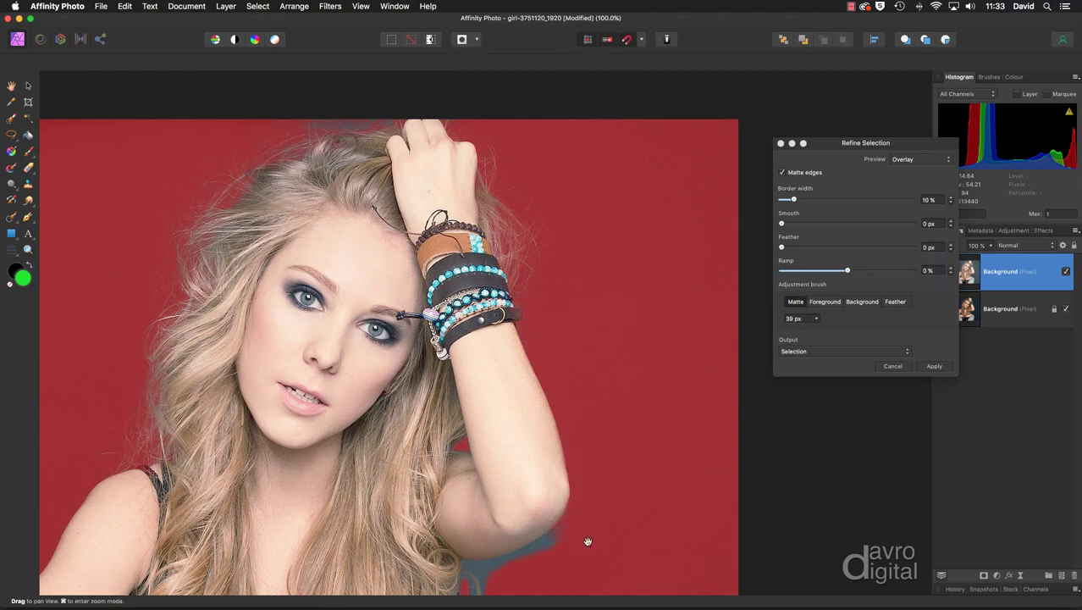
{"action": "mouse_move", "coordinate": [584, 540]}
{"action": "left_mouse_down"}
{"action": "mouse_move", "coordinate": [605, 279]}
{"action": "mouse_move", "coordinate": [573, 266]}
{"action": "mouse_move", "coordinate": [485, 300]}
{"action": "mouse_move", "coordinate": [471, 358]}
{"action": "mouse_move", "coordinate": [513, 358]}
{"action": "mouse_move", "coordinate": [494, 299]}
{"action": "mouse_move", "coordinate": [481, 342]}
{"action": "mouse_move", "coordinate": [506, 343]}
{"action": "mouse_move", "coordinate": [489, 310]}
{"action": "mouse_move", "coordinate": [490, 348]}
{"action": "mouse_move", "coordinate": [555, 385]}
{"action": "mouse_move", "coordinate": [584, 419]}
{"action": "mouse_move", "coordinate": [617, 421]}
{"action": "left_mouse_up"}
{"action": "left_click", "coordinate": [602, 280]}
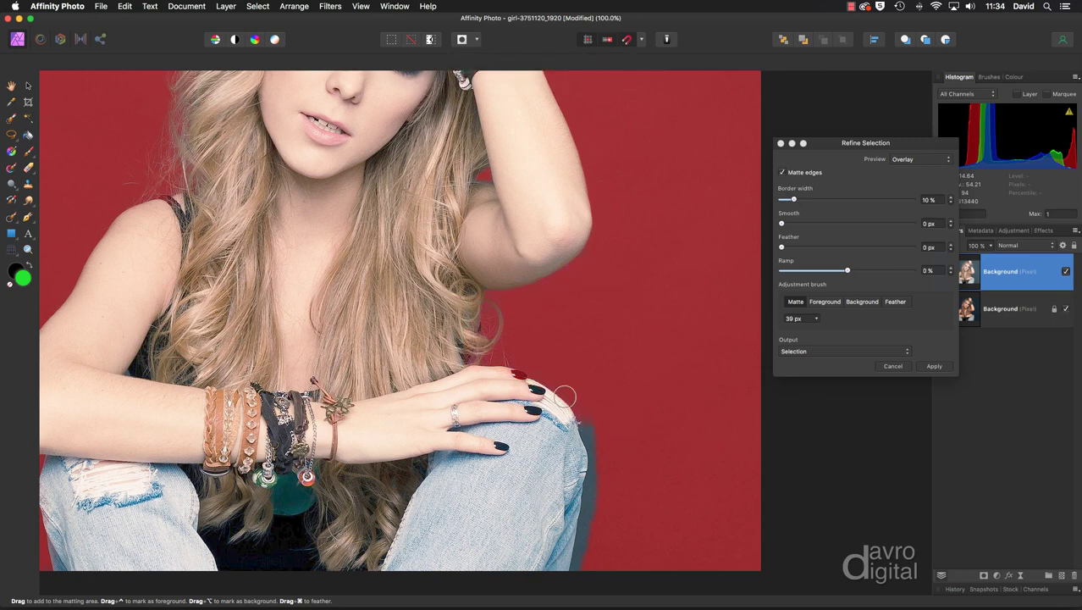
{"action": "mouse_move", "coordinate": [557, 360]}
{"action": "left_mouse_down"}
{"action": "mouse_move", "coordinate": [510, 372]}
{"action": "mouse_move", "coordinate": [555, 374]}
{"action": "left_mouse_up"}
{"action": "mouse_move", "coordinate": [628, 420]}
{"action": "left_mouse_down"}
{"action": "mouse_move", "coordinate": [577, 421]}
{"action": "mouse_move", "coordinate": [591, 449]}
{"action": "mouse_move", "coordinate": [589, 441]}
{"action": "mouse_move", "coordinate": [572, 584]}
{"action": "left_mouse_up"}
{"action": "mouse_move", "coordinate": [535, 354]}
{"action": "left_mouse_down"}
{"action": "mouse_move", "coordinate": [516, 369]}
{"action": "mouse_move", "coordinate": [525, 372]}
{"action": "left_mouse_up"}
Step: Touch up the hair edge beside the raised hand with a 17 px Matte brush and set the preview to Black and white
{"action": "key", "text": "super+0"}
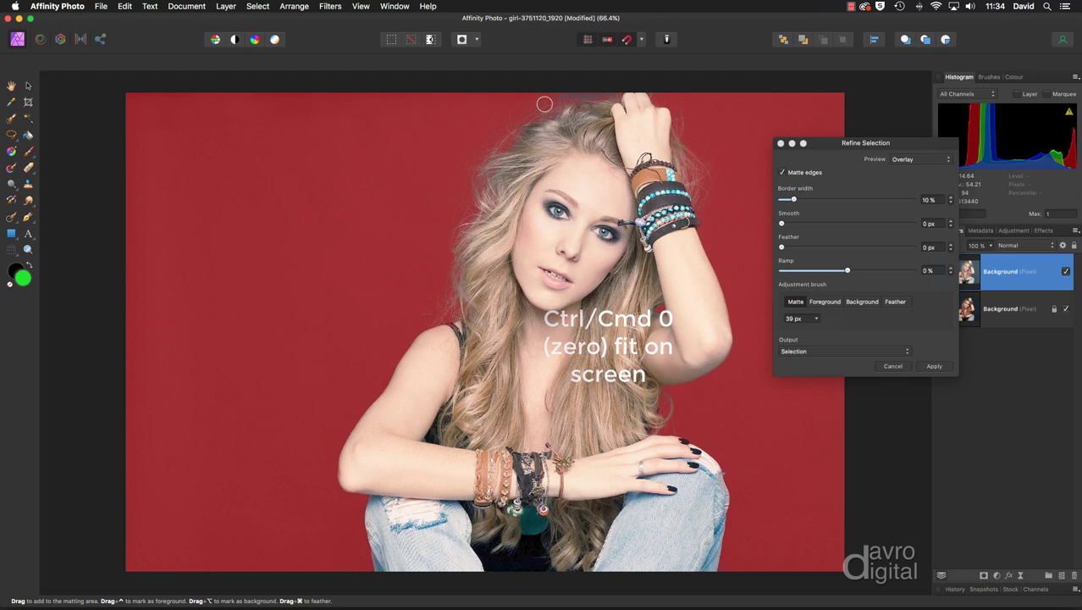
{"action": "key", "text": "bracketleft"}
{"action": "key", "text": "bracketleft"}
{"action": "key", "text": "bracketleft"}
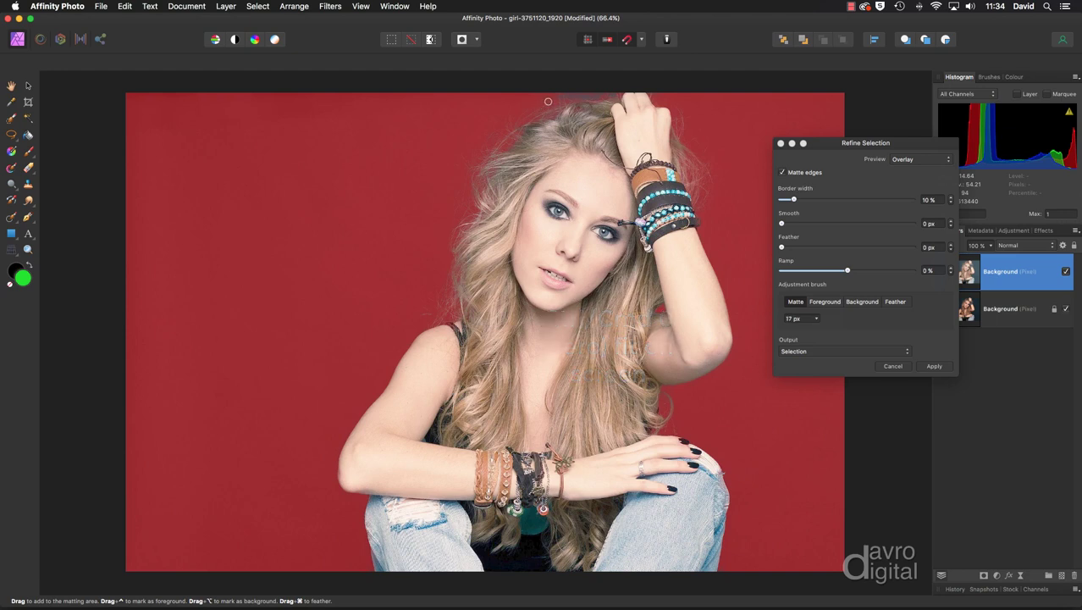
{"action": "left_click", "coordinate": [550, 101]}
{"action": "left_click", "coordinate": [910, 159]}
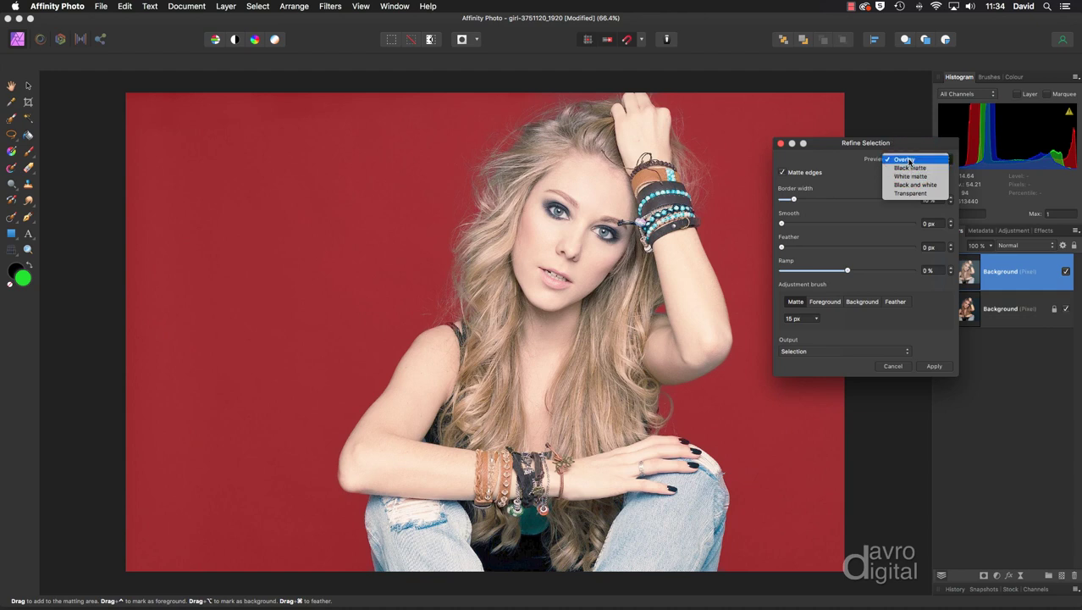
{"action": "left_click", "coordinate": [912, 185]}
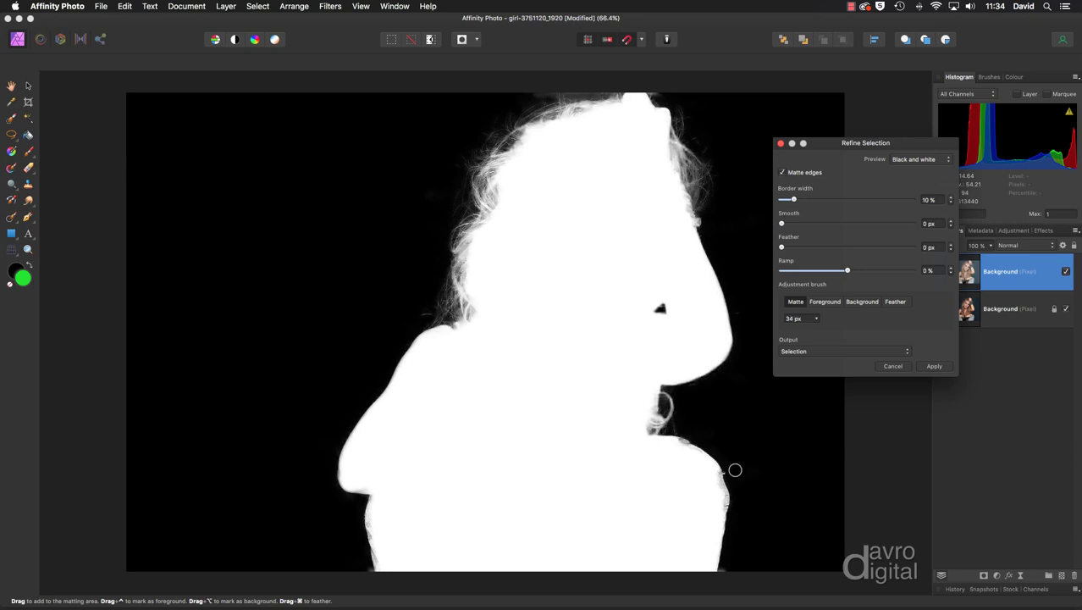
Step: Paint the matting area along the outer jeans edge below the resting hand and set the preview to Overlay
{"action": "mouse_move", "coordinate": [741, 472]}
{"action": "left_mouse_down"}
{"action": "mouse_move", "coordinate": [718, 471]}
{"action": "mouse_move", "coordinate": [726, 513]}
{"action": "left_mouse_up"}
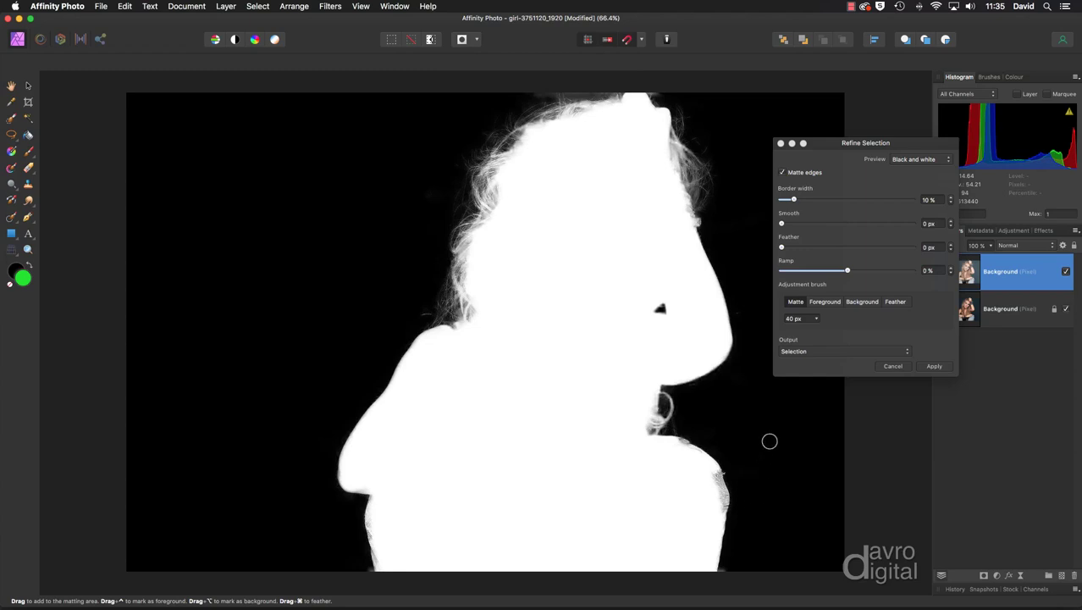
{"action": "left_click", "coordinate": [911, 160]}
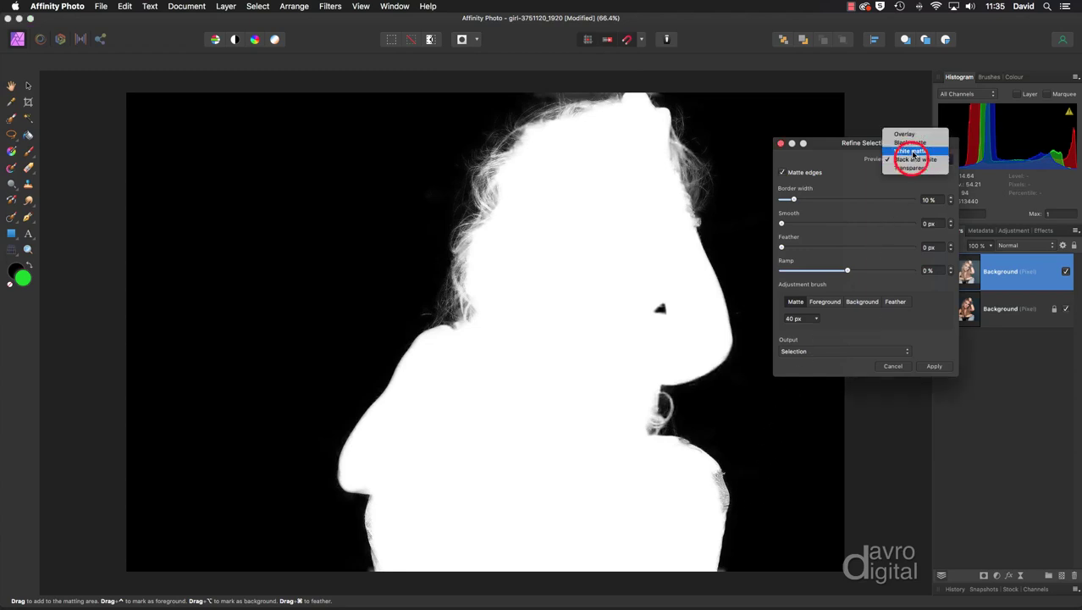
{"action": "left_click", "coordinate": [913, 138]}
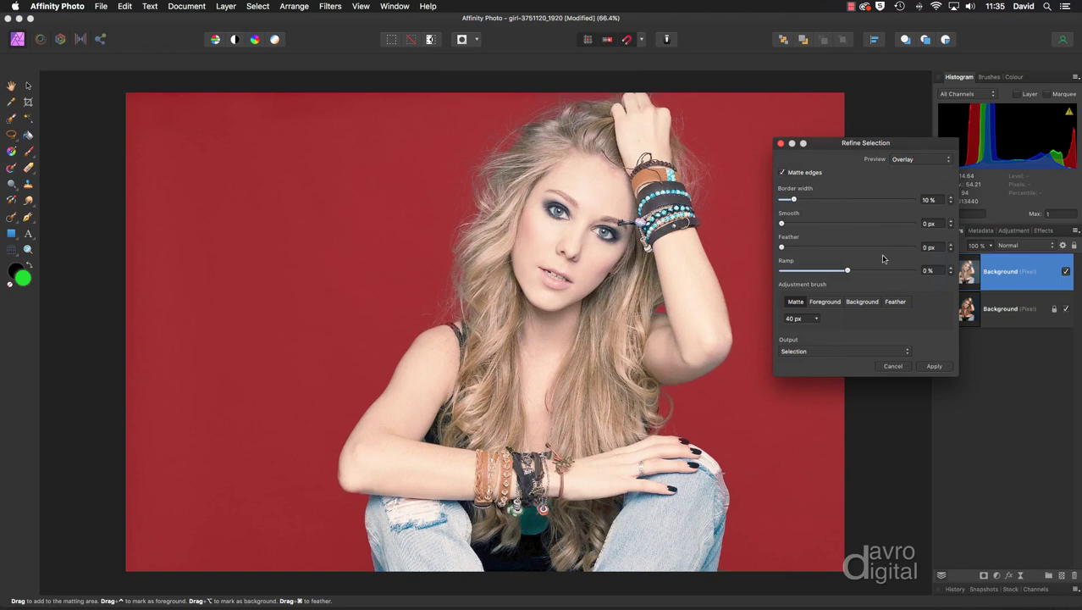
Step: Output the refined selection as a new layer with mask and apply the refinement
{"action": "left_click", "coordinate": [797, 351]}
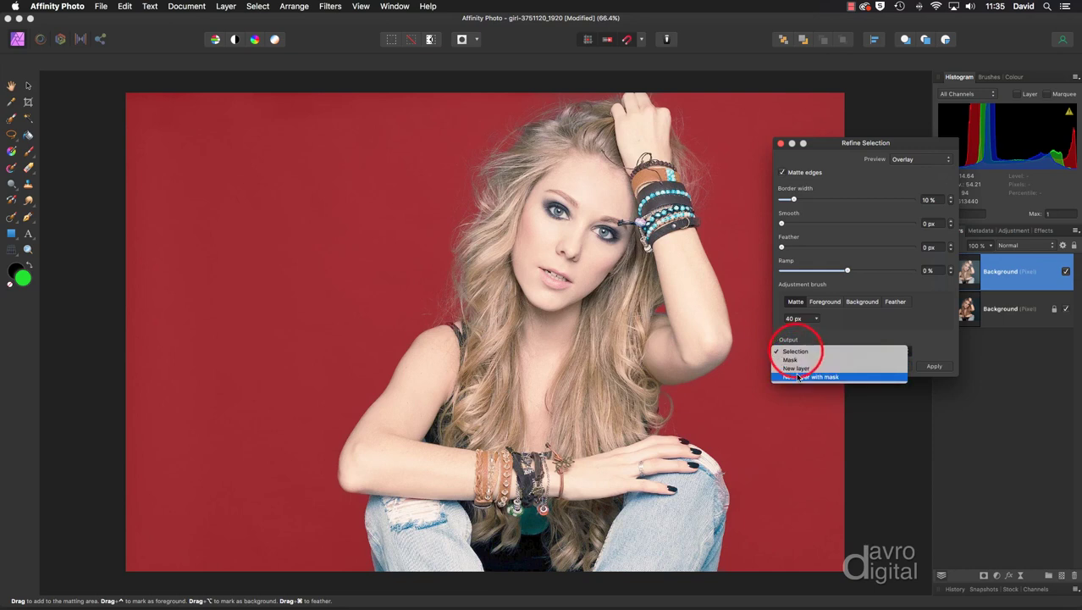
{"action": "left_click", "coordinate": [797, 379]}
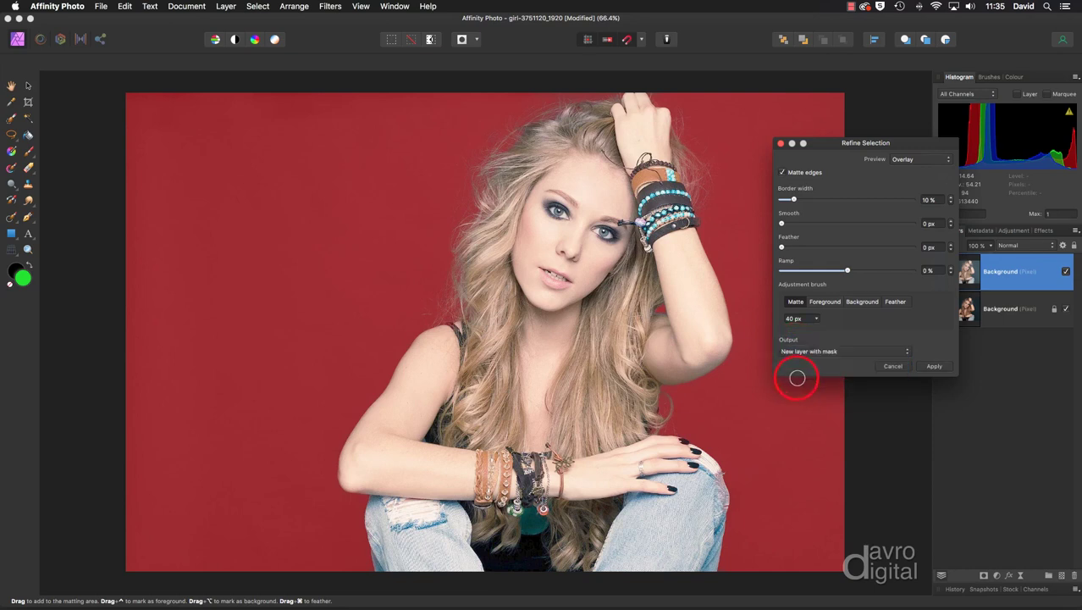
{"action": "left_click", "coordinate": [934, 366]}
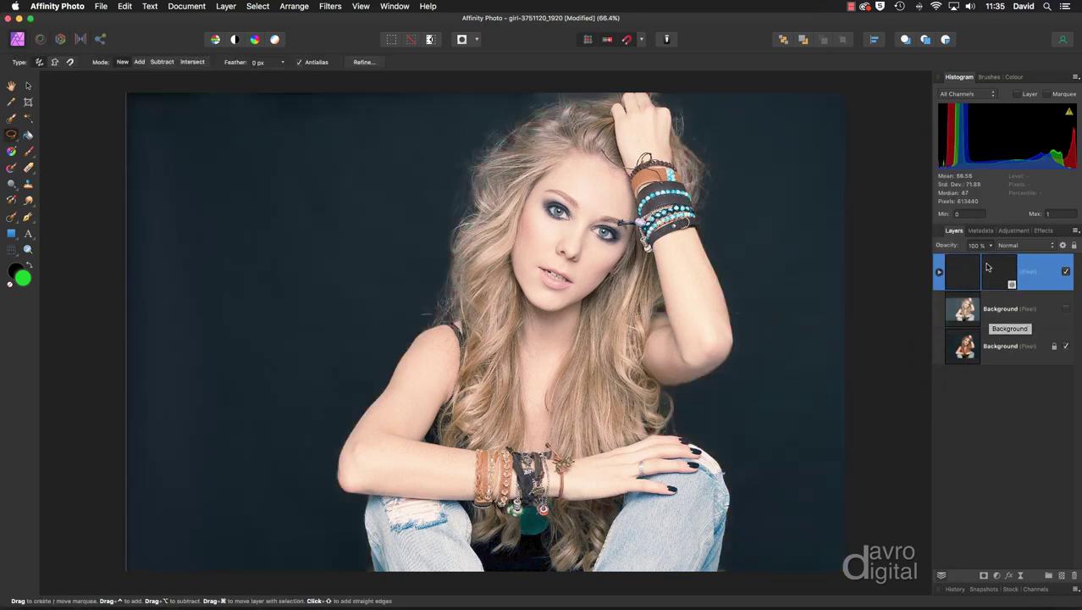
Step: Expand the masked layer, delete the lightened Background duplicate beneath it and hide the original Background layer
{"action": "left_click", "coordinate": [938, 272]}
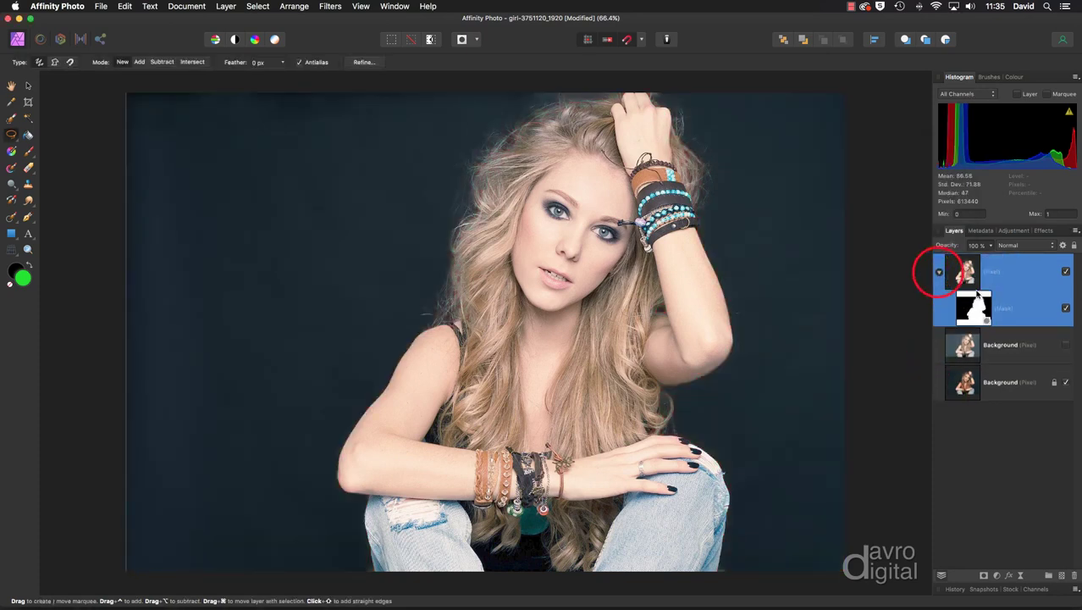
{"action": "left_click", "coordinate": [993, 347]}
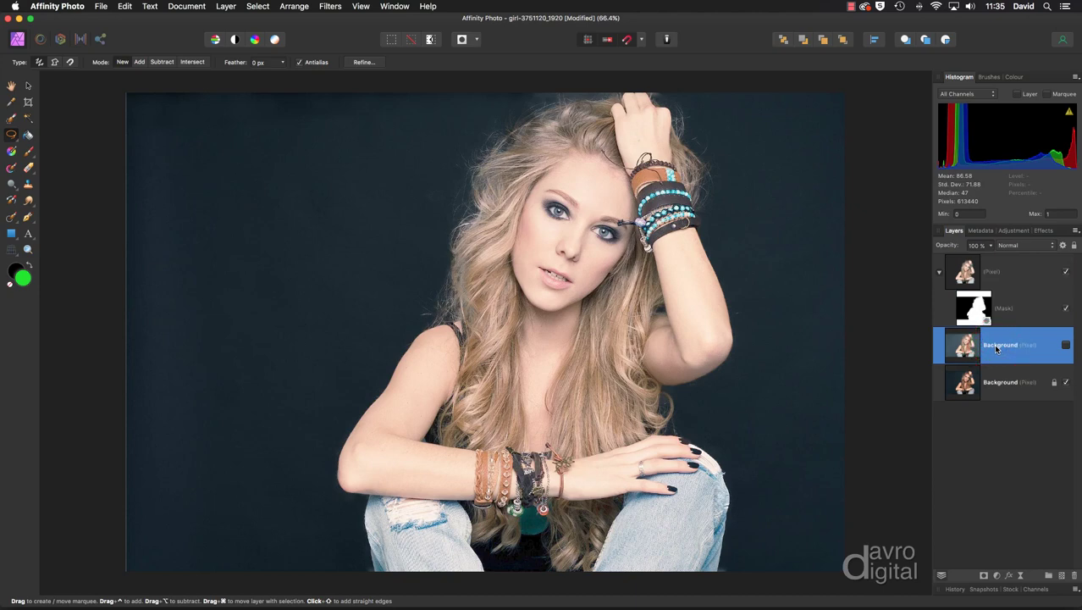
{"action": "key", "text": "Delete"}
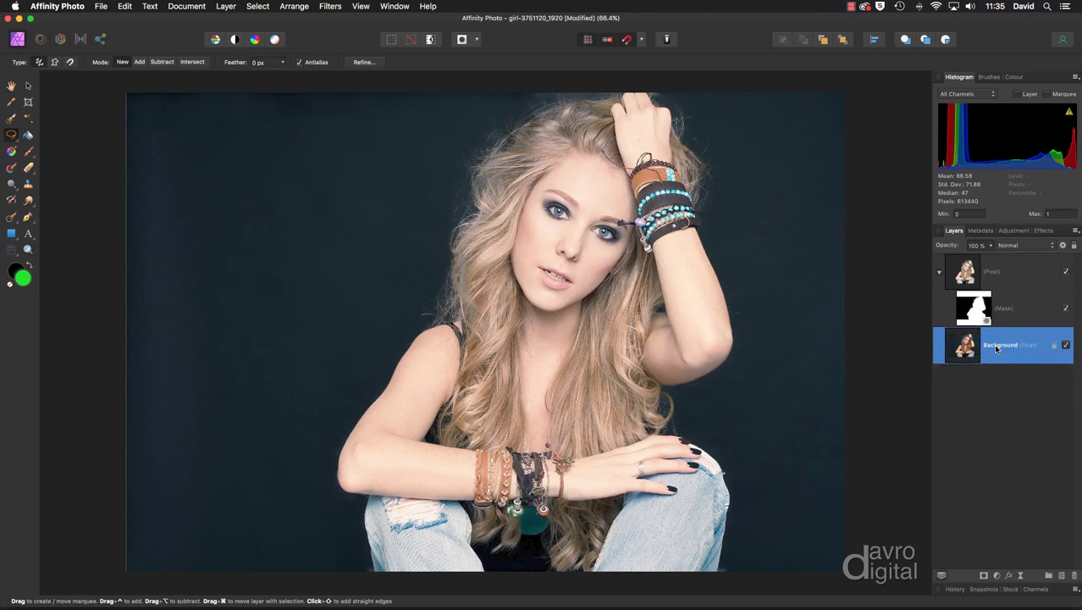
{"action": "left_click", "coordinate": [1065, 345]}
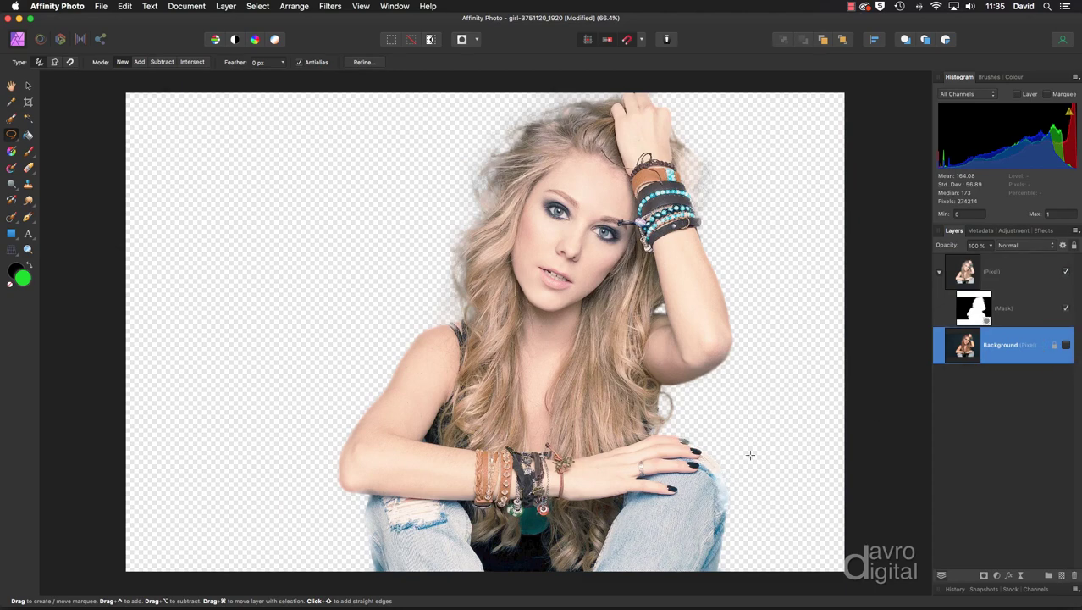
Step: Target the cutout's mask with the Paint Brush, restore the default black and white colours and show the Basic brushes
{"action": "left_click", "coordinate": [977, 307]}
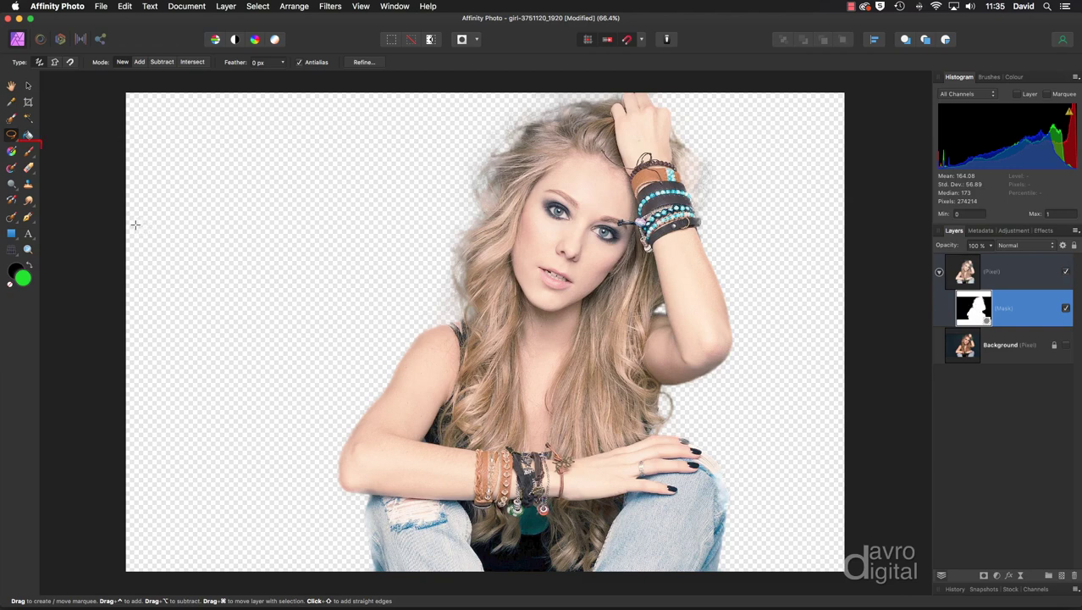
{"action": "key", "text": "b"}
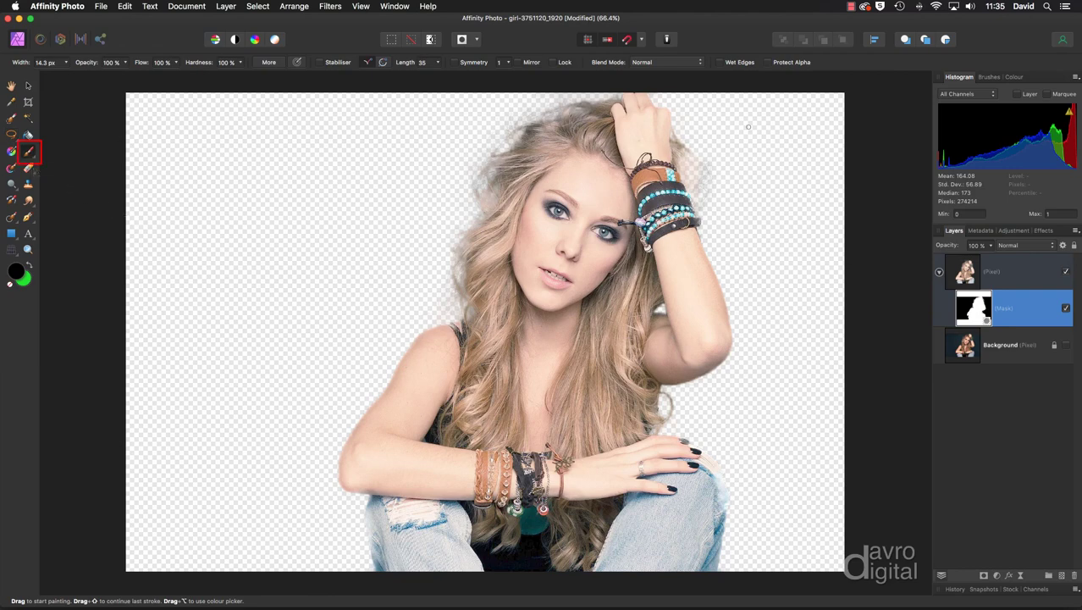
{"action": "left_click", "coordinate": [1014, 76]}
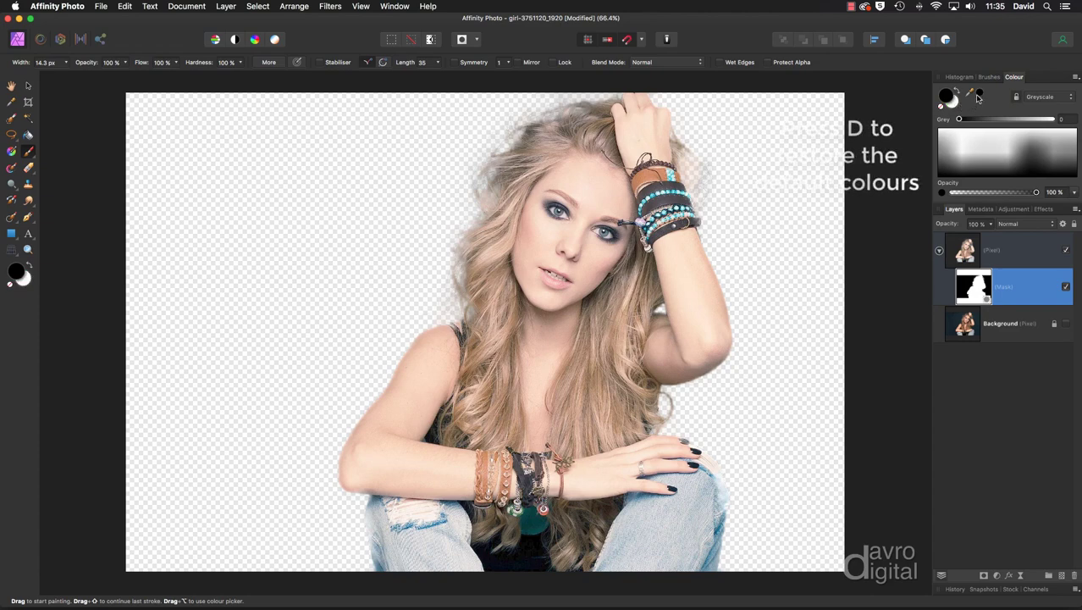
{"action": "left_click", "coordinate": [988, 77]}
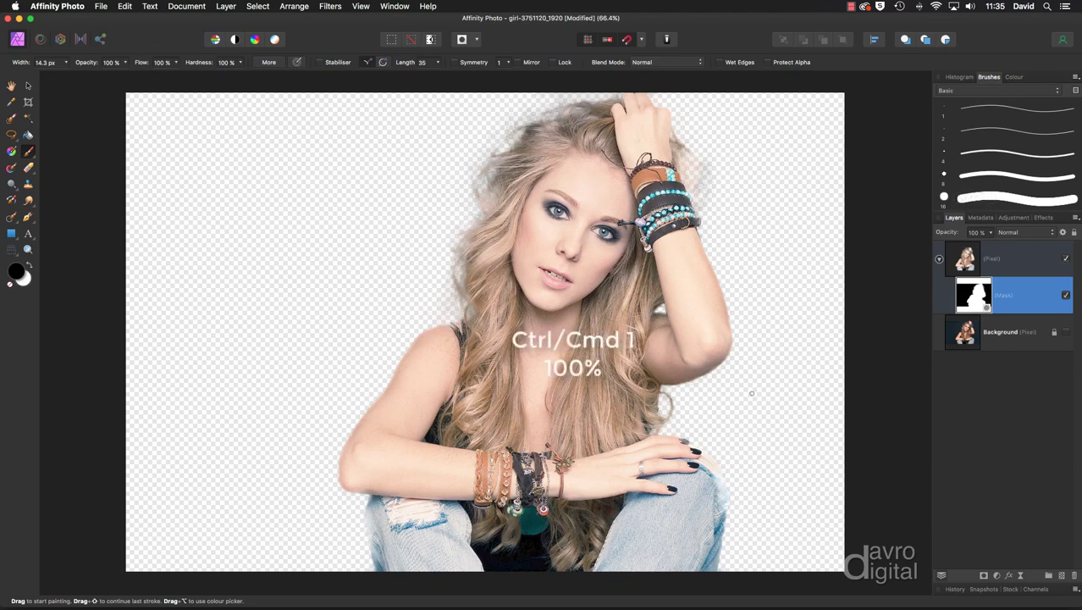
Step: At 100% zoom, paint white on the mask over the faded fingernail and the knee edge beside the hand, enlarging the brush to 21.7 px
{"action": "key", "text": "super+1"}
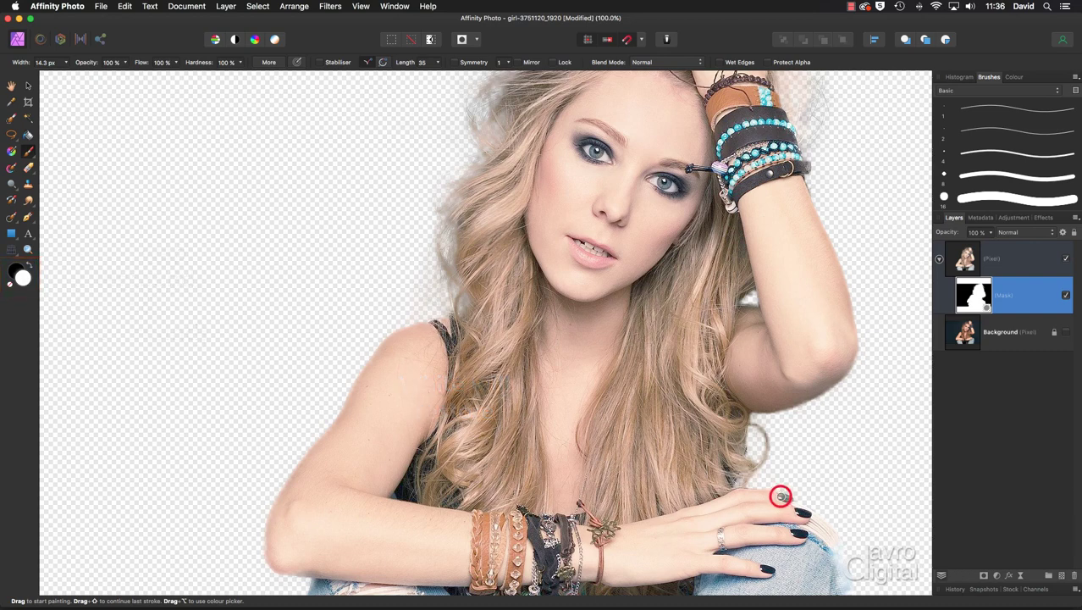
{"action": "left_click", "coordinate": [781, 496]}
{"action": "scroll", "coordinate": [798, 546], "scroll_direction": "down", "scroll_amount": 5}
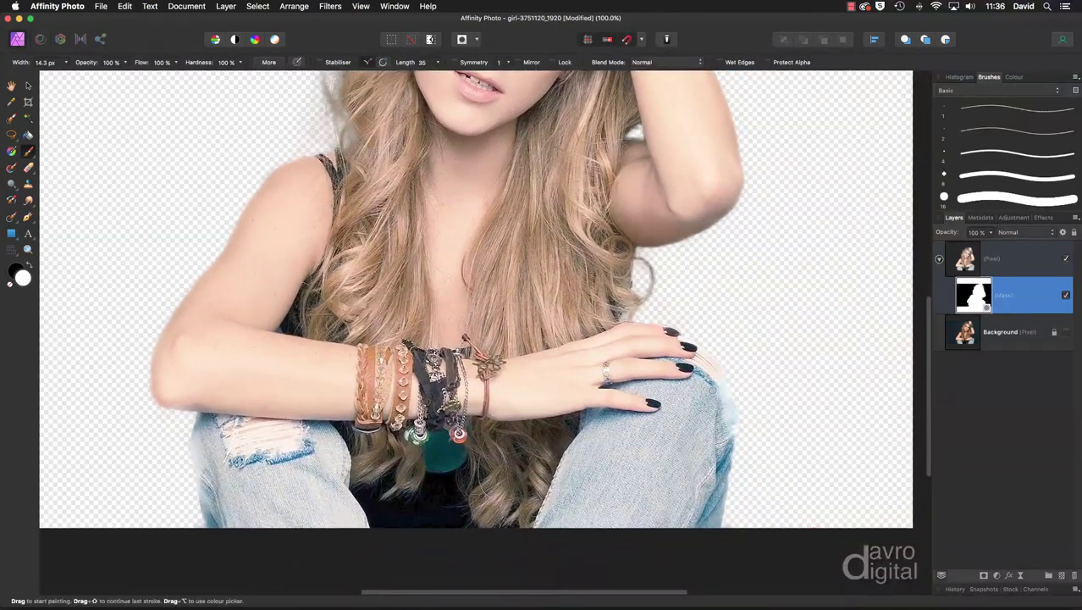
{"action": "key", "text": "bracketright"}
{"action": "key", "text": "bracketright"}
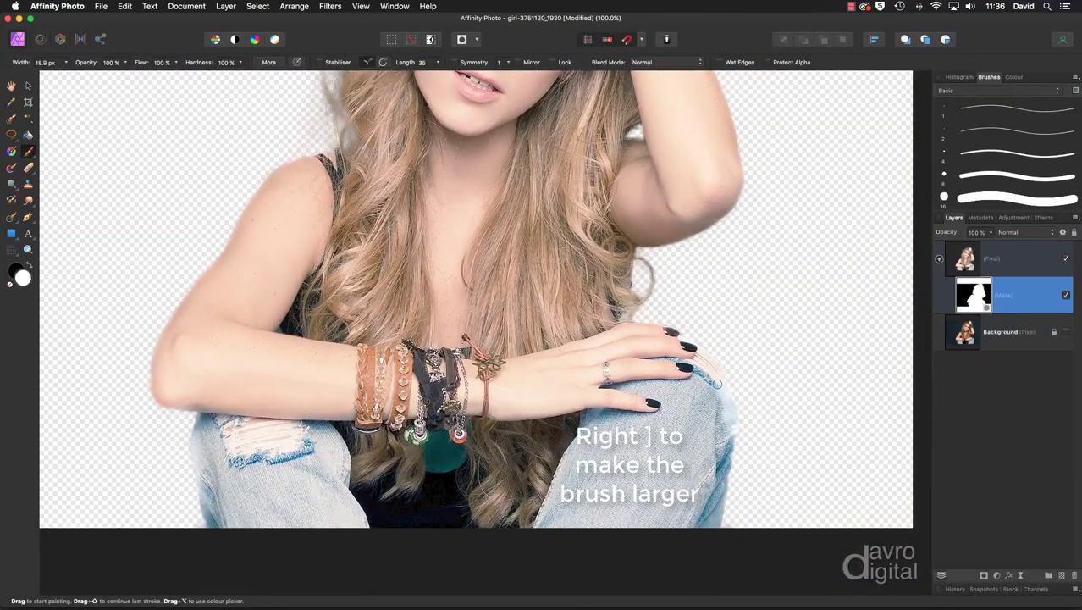
{"action": "left_click_drag", "start_coordinate": [718, 382], "coordinate": [723, 391]}
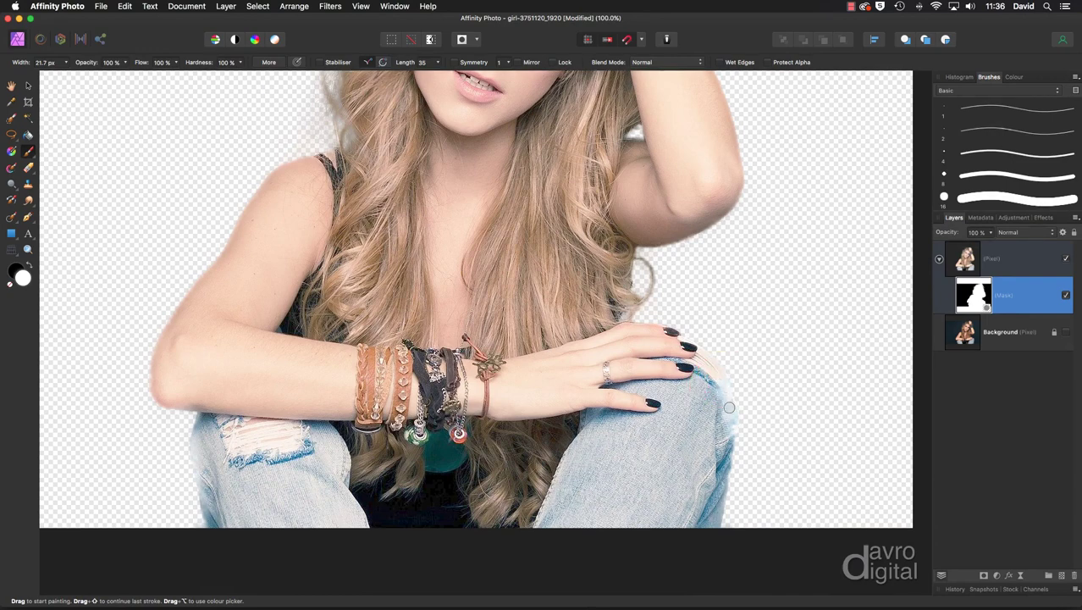
{"action": "left_click_drag", "start_coordinate": [731, 430], "coordinate": [722, 437]}
Step: Continue restoring the outer jeans edge below the resting hand by painting white on the mask
{"action": "key", "text": "space"}
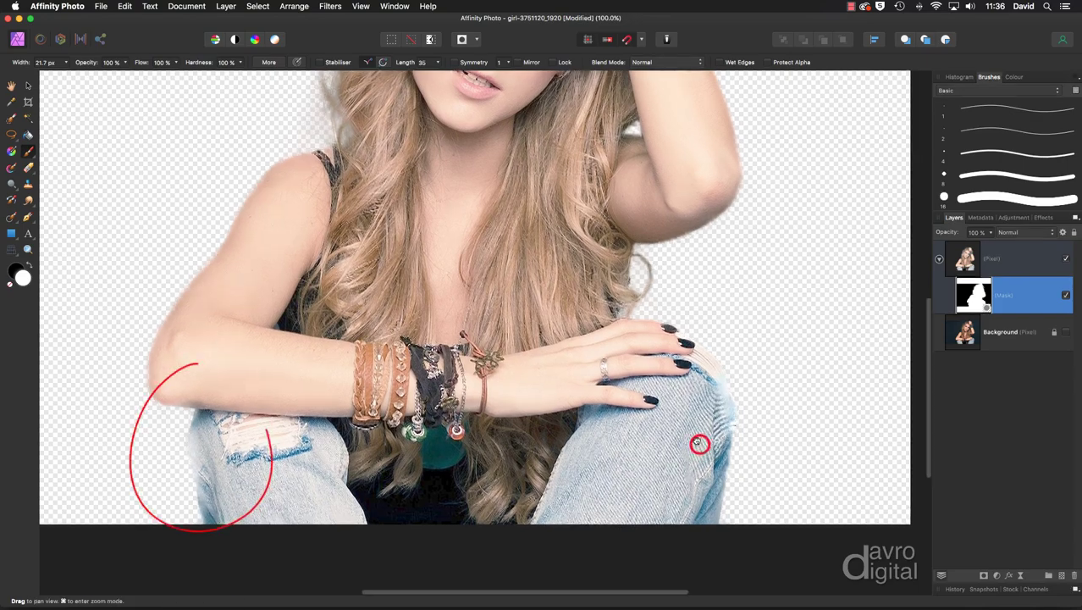
{"action": "left_click_drag", "start_coordinate": [697, 446], "coordinate": [700, 447]}
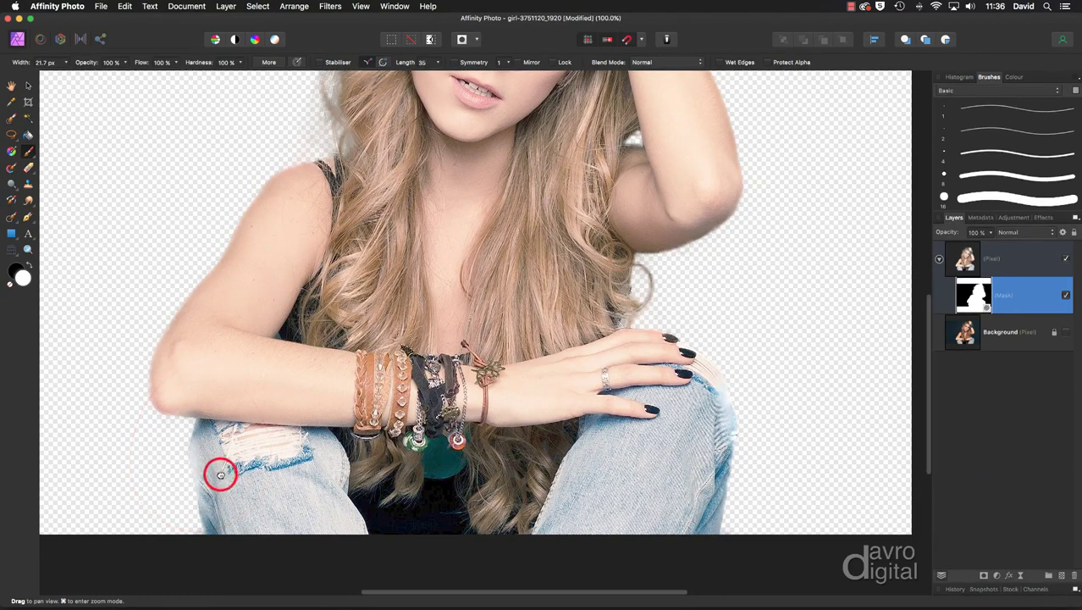
{"action": "left_click_drag", "start_coordinate": [220, 469], "coordinate": [222, 474]}
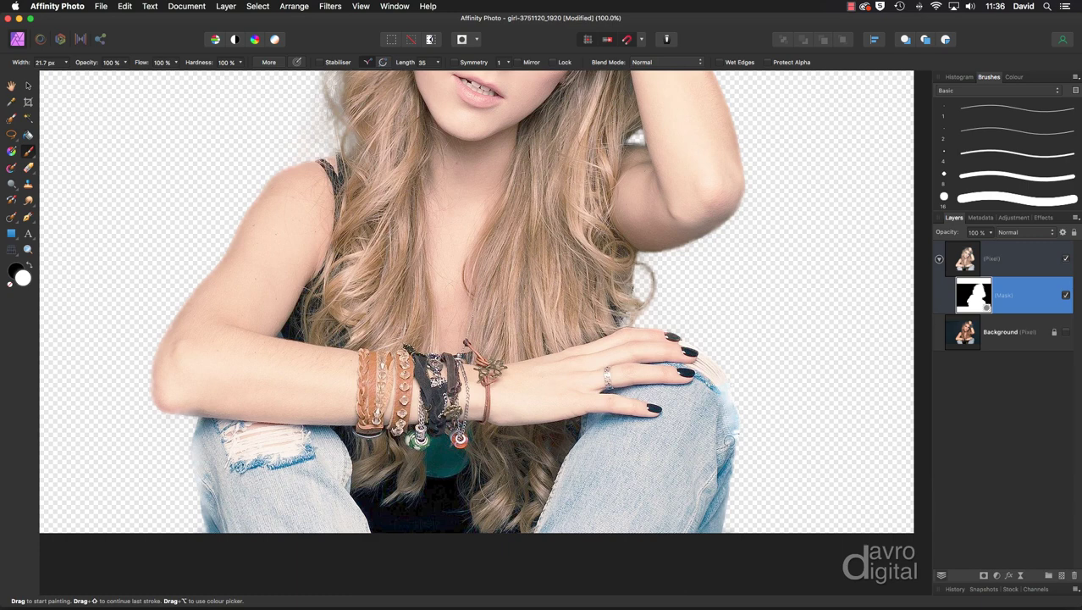
{"action": "left_click_drag", "start_coordinate": [729, 436], "coordinate": [725, 465]}
{"action": "left_click", "coordinate": [745, 476]}
Step: Restore the jeans edge below the bent elbow with white on the mask, trim the excess with black, and return to white
{"action": "left_click_drag", "start_coordinate": [251, 500], "coordinate": [396, 509]}
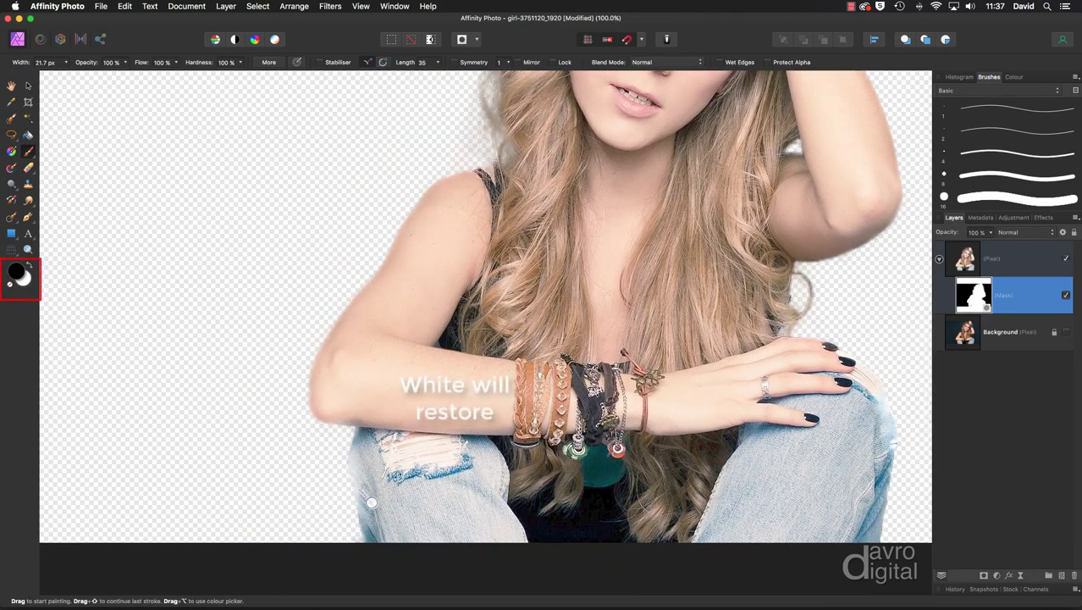
{"action": "key", "text": "x"}
{"action": "left_click", "coordinate": [359, 453]}
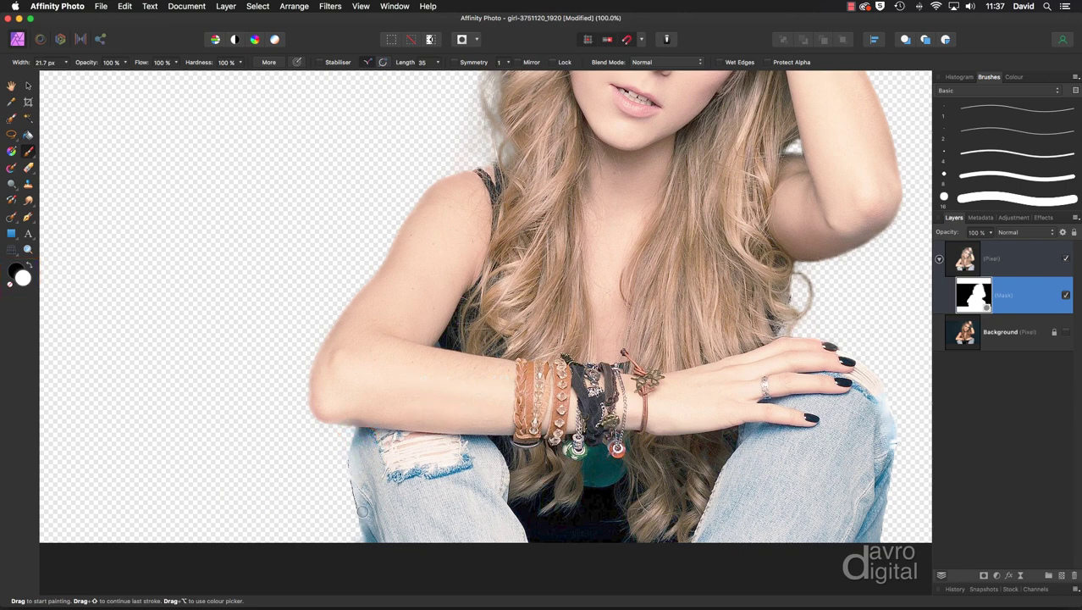
{"action": "key", "text": "x"}
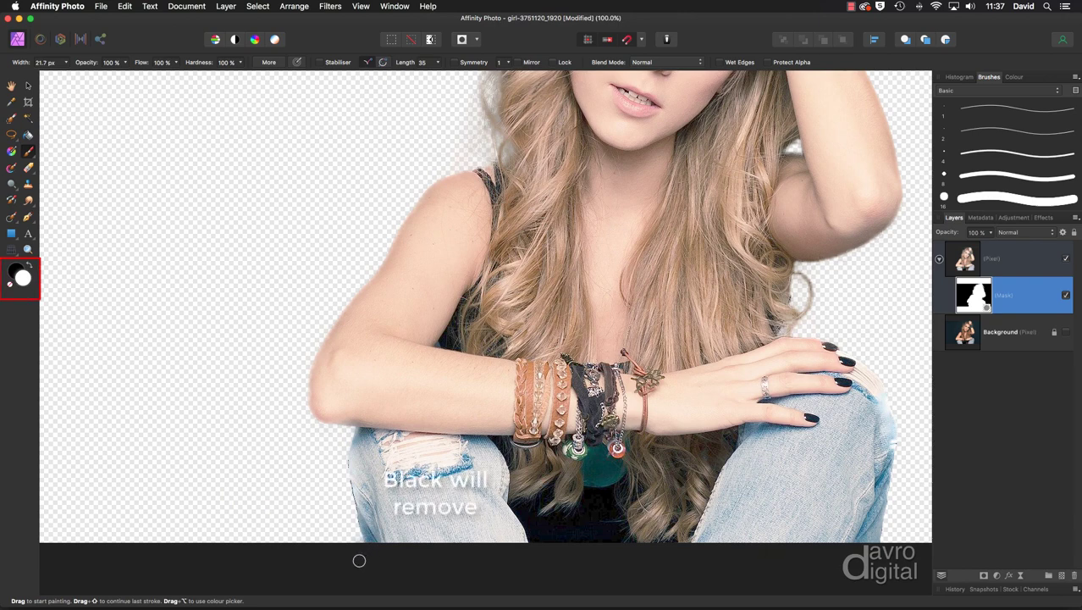
{"action": "left_click", "coordinate": [343, 461]}
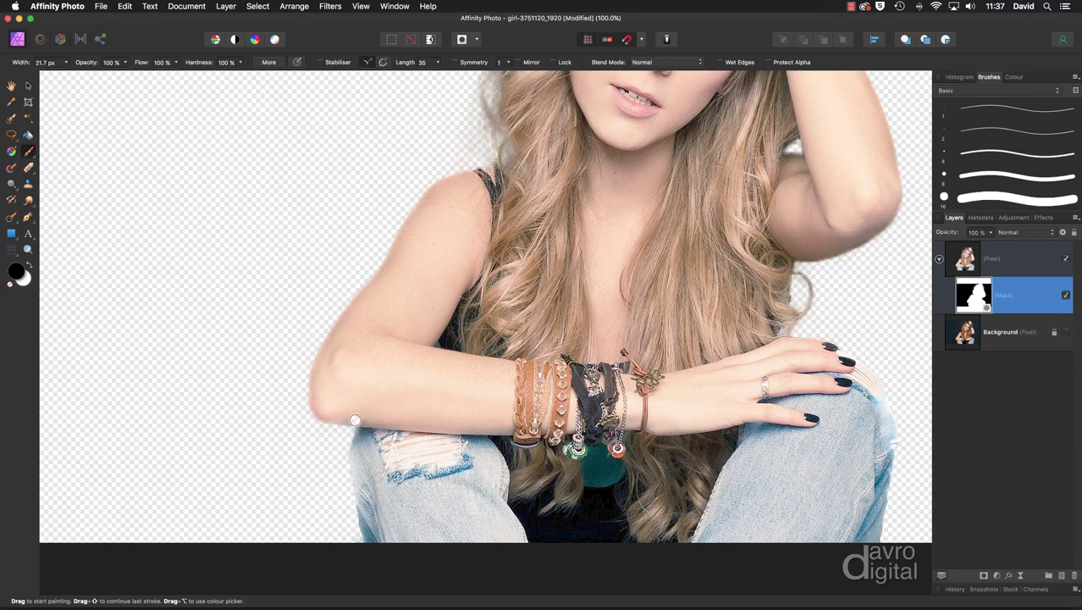
{"action": "key", "text": "x"}
{"action": "key", "text": "super+0"}
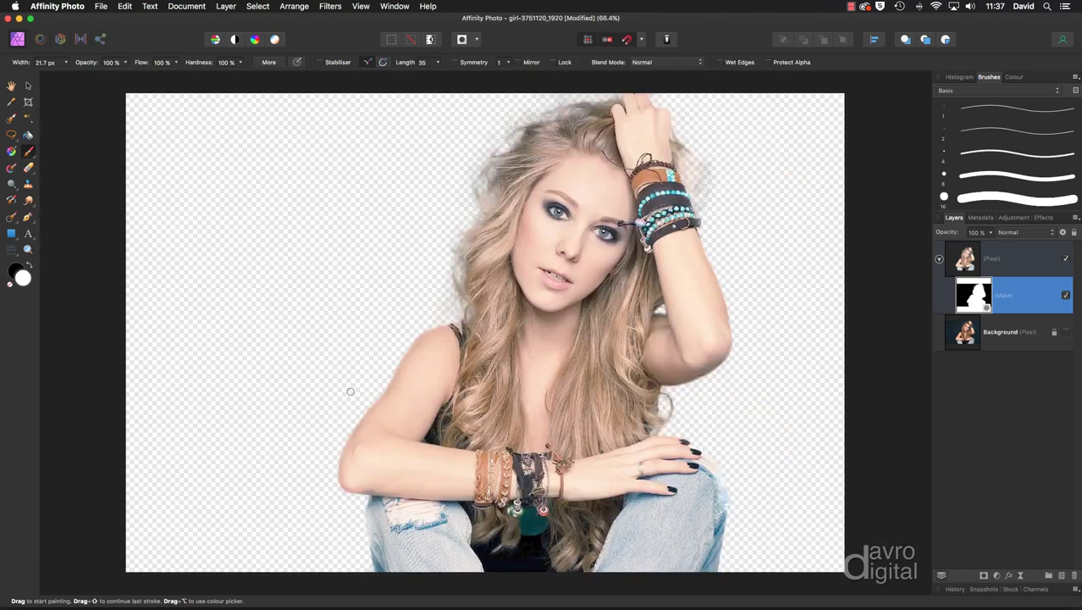
Step: Show the original Background layer and compare it with the lightened cutout by toggling the cutout's visibility
{"action": "left_click", "coordinate": [1065, 332]}
{"action": "left_click", "coordinate": [1066, 259]}
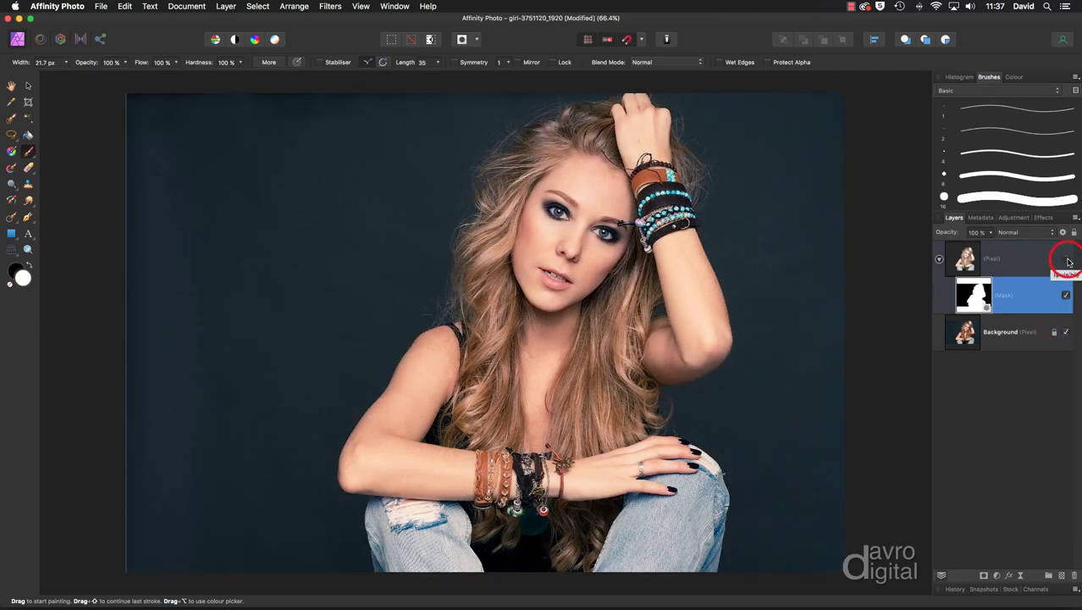
{"action": "left_click", "coordinate": [1066, 260]}
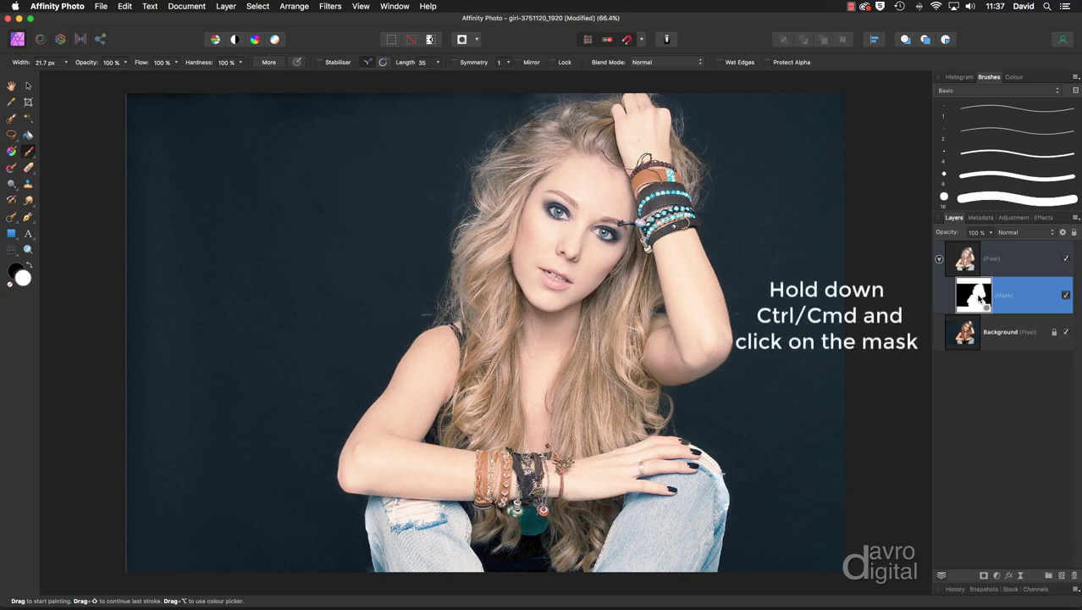
Step: Load the cutout's mask as a selection, then hide and collapse the lightened masked layer
{"action": "left_click", "coordinate": [980, 298], "text": "super"}
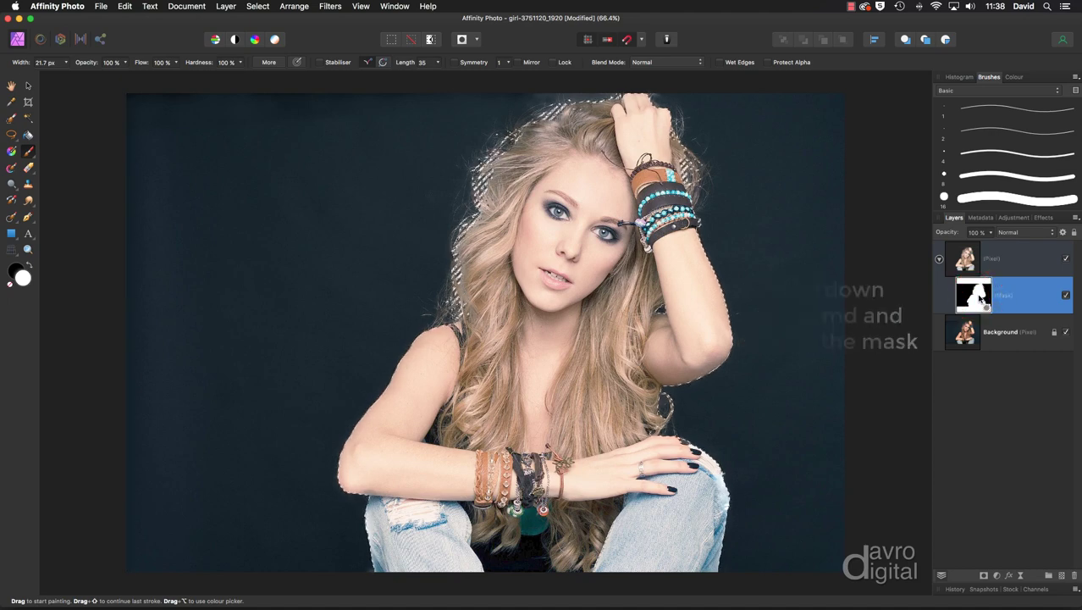
{"action": "left_click", "coordinate": [1065, 258]}
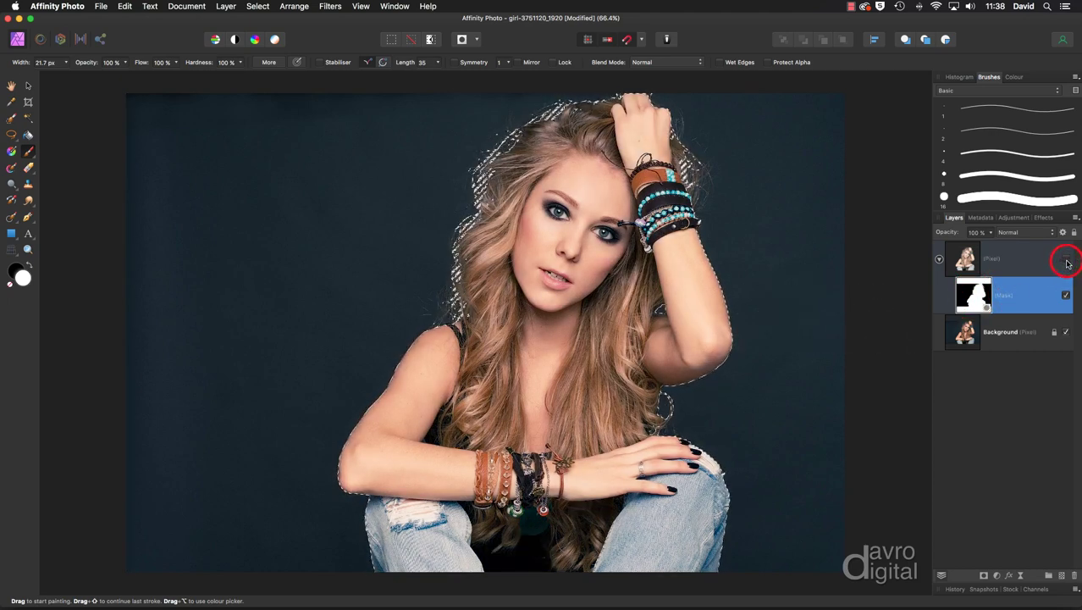
{"action": "left_click", "coordinate": [939, 259]}
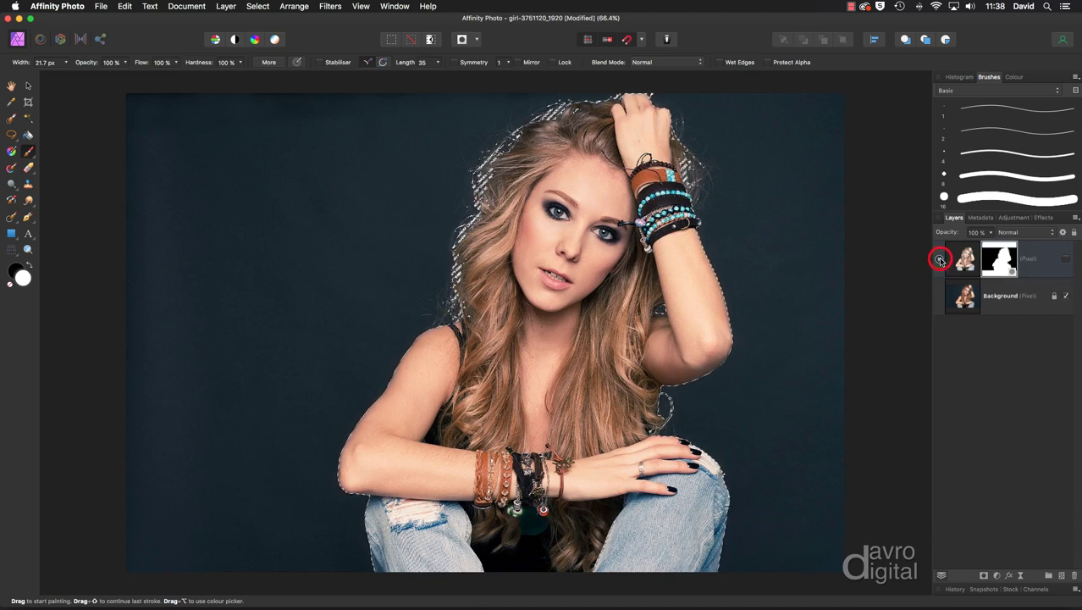
Step: Copy the selected woman from the original Background layer to a new layer and clear the selection
{"action": "left_click", "coordinate": [1003, 295]}
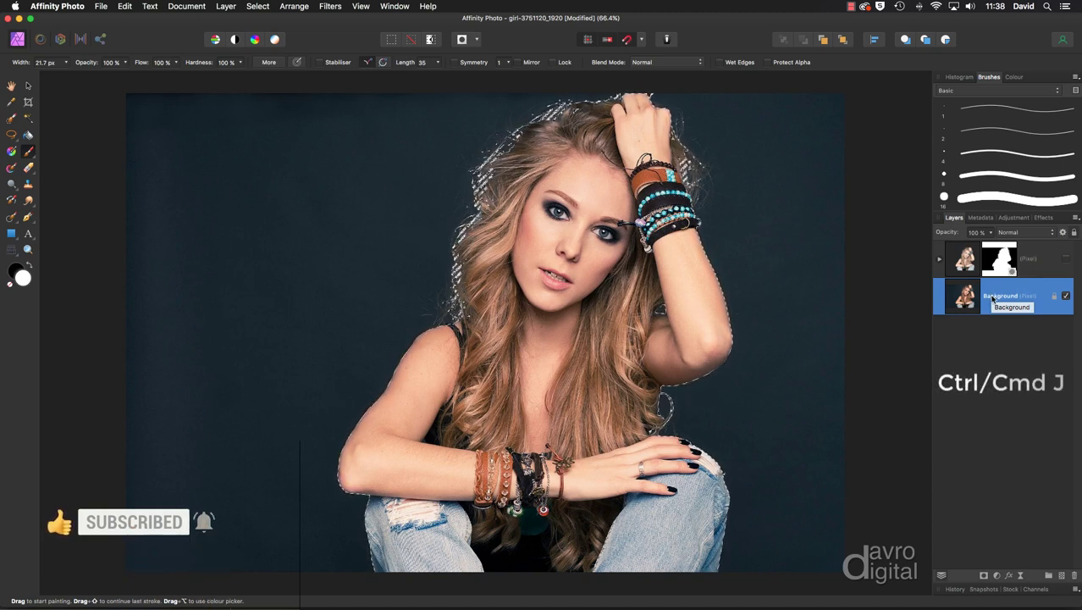
{"action": "key", "text": "super+j"}
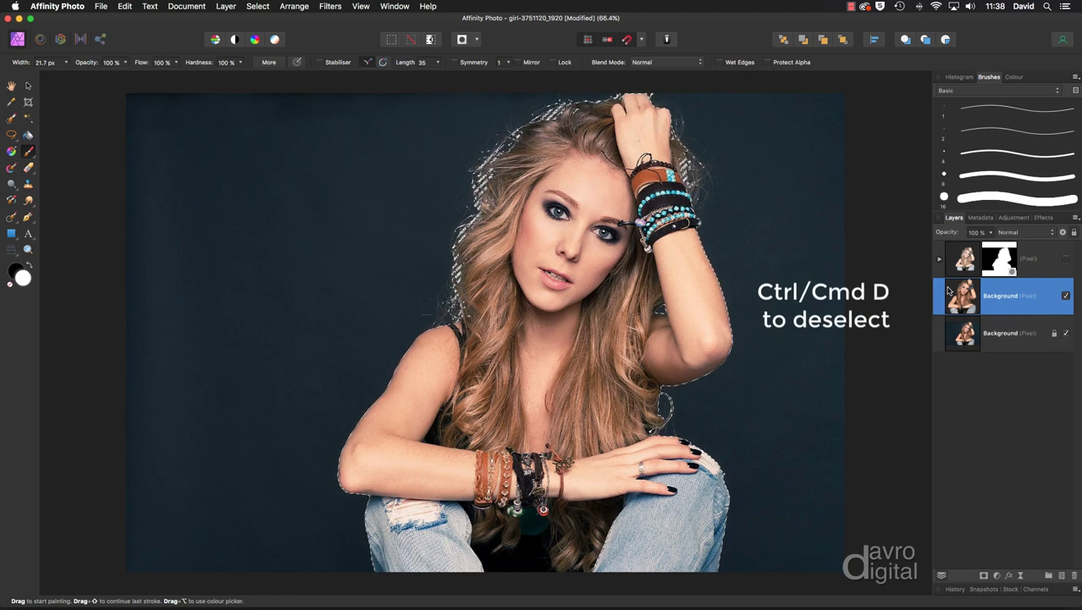
{"action": "key", "text": "super+d"}
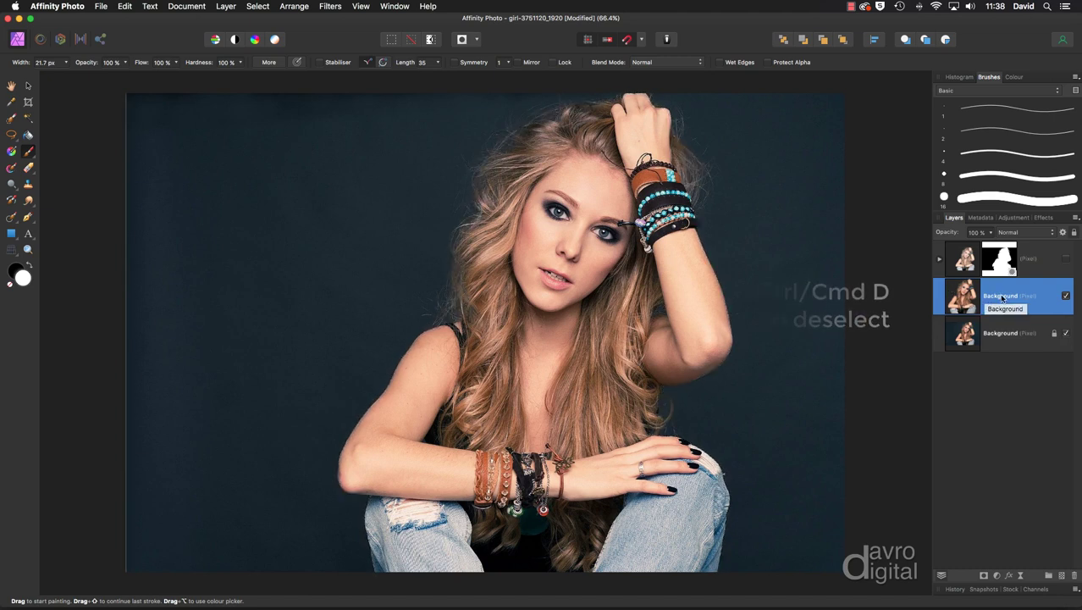
Step: Delete the lightened masked layer and check the cutout's edges by toggling the visibility of the original Background layer
{"action": "left_click", "coordinate": [1029, 264]}
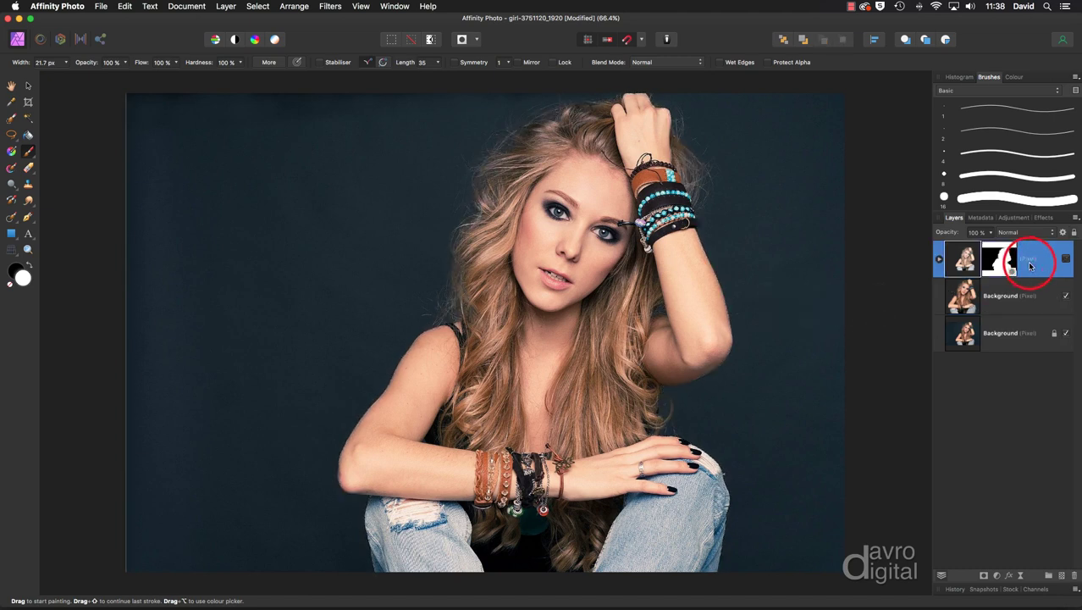
{"action": "key", "text": "Delete"}
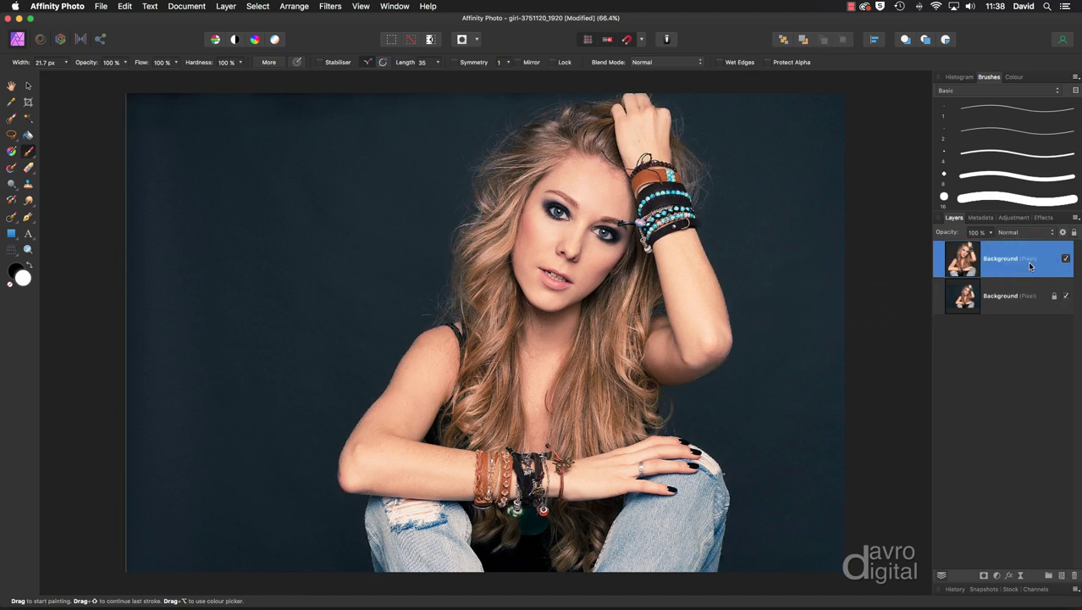
{"action": "left_click", "coordinate": [1065, 296]}
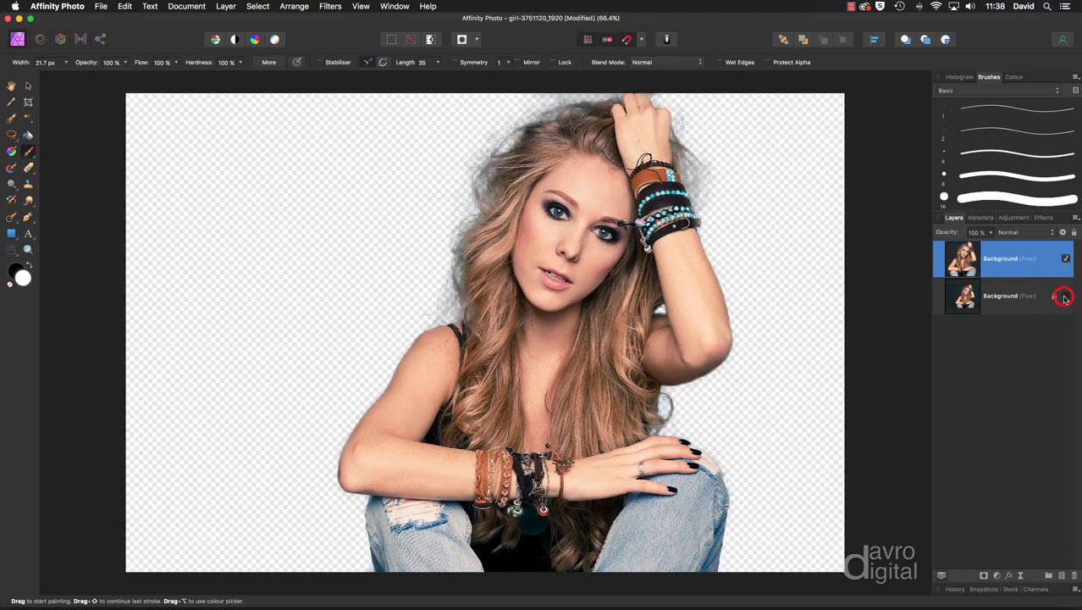
{"action": "left_click", "coordinate": [1065, 296]}
{"action": "left_click", "coordinate": [1065, 296]}
{"action": "key", "text": "h"}
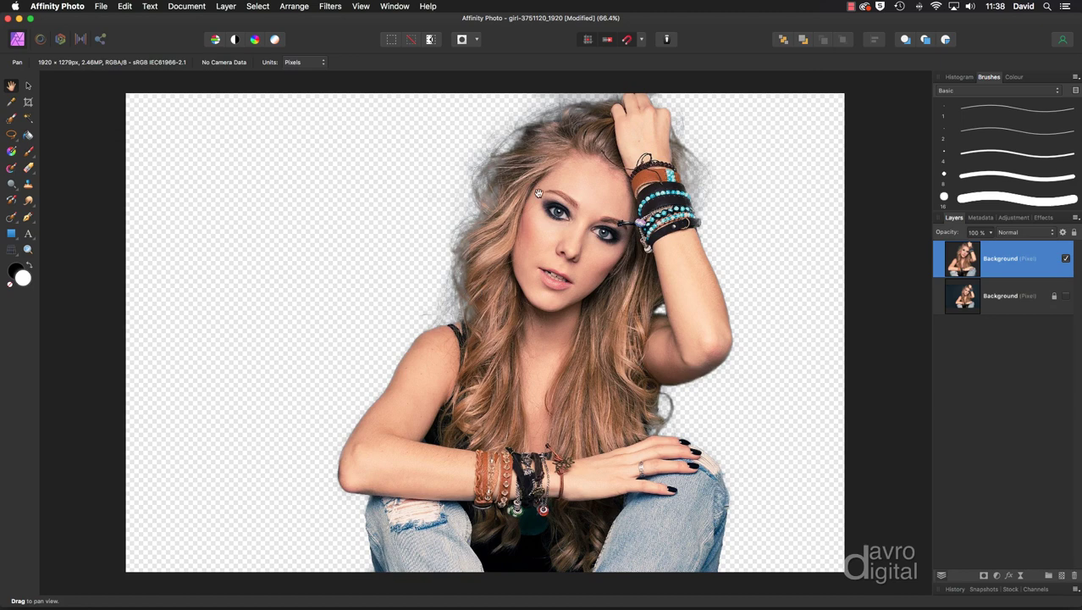
{"action": "left_click", "coordinate": [1066, 295]}
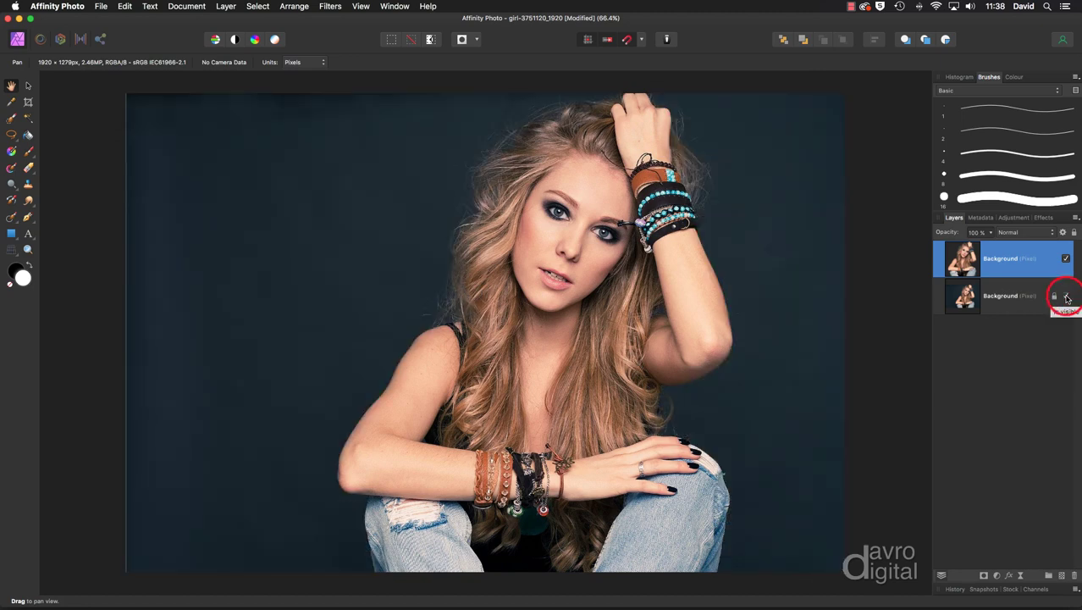
Step: Place the bokeh JPG from the Desktop directly above the original Background layer, scaled from the canvas's upper-left corner to its full width
{"action": "left_click", "coordinate": [1029, 296]}
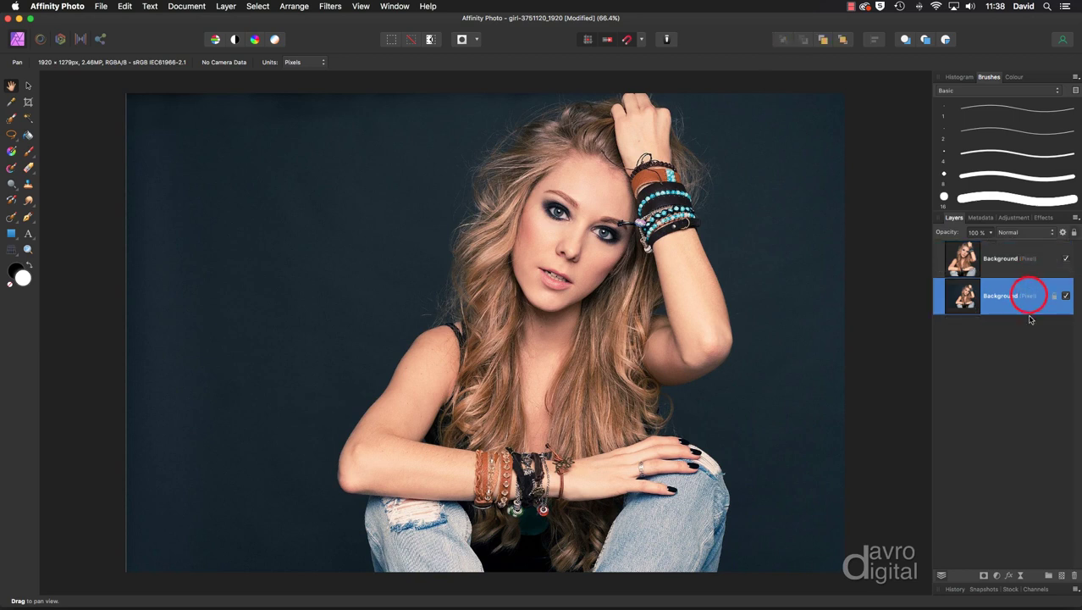
{"action": "left_click", "coordinate": [1010, 588]}
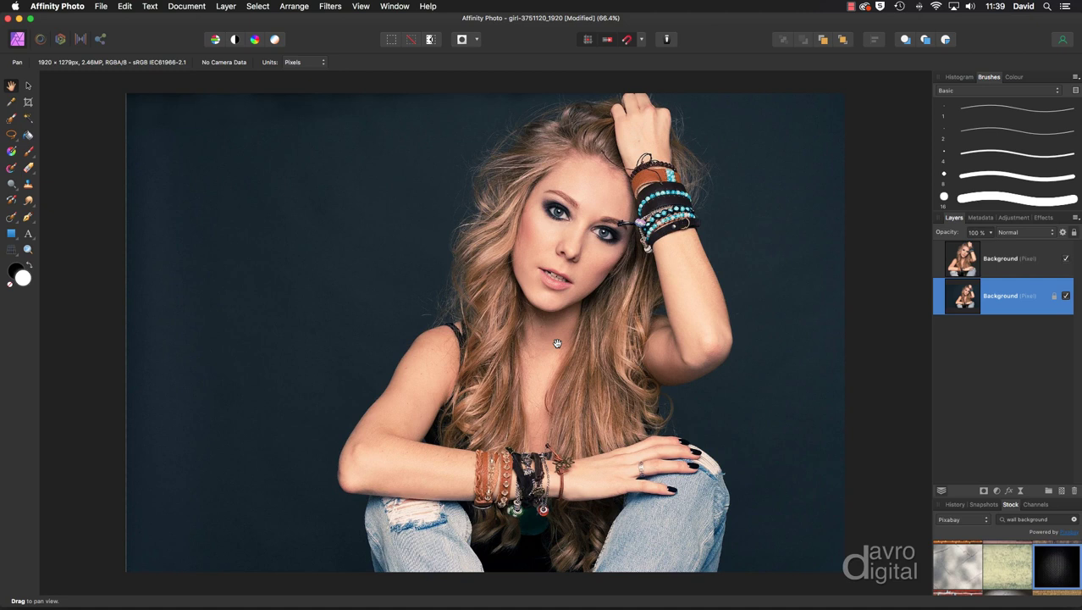
{"action": "left_click", "coordinate": [101, 7]}
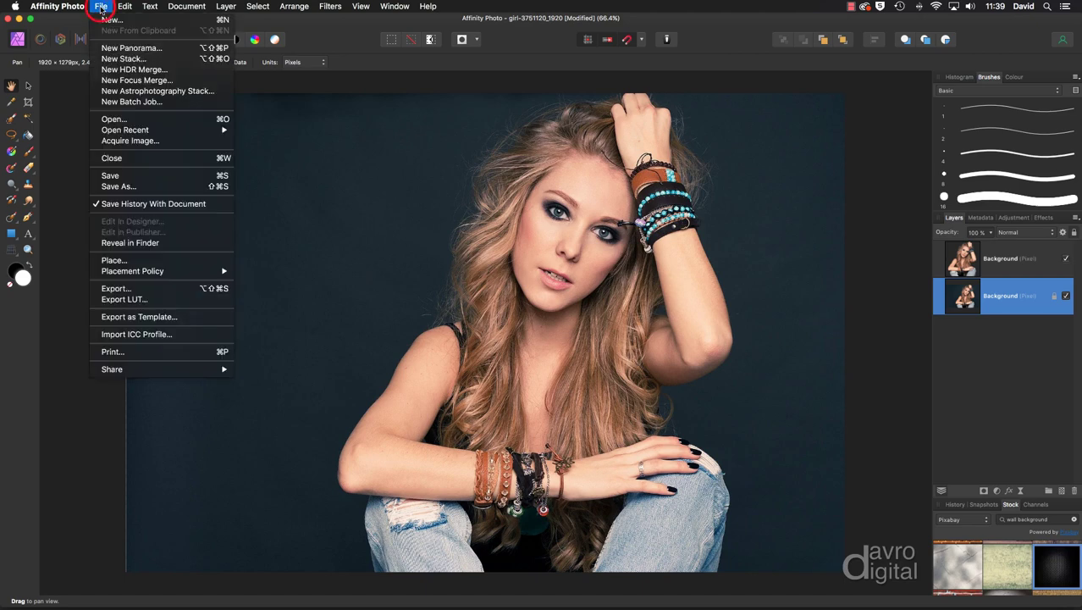
{"action": "left_click", "coordinate": [114, 259]}
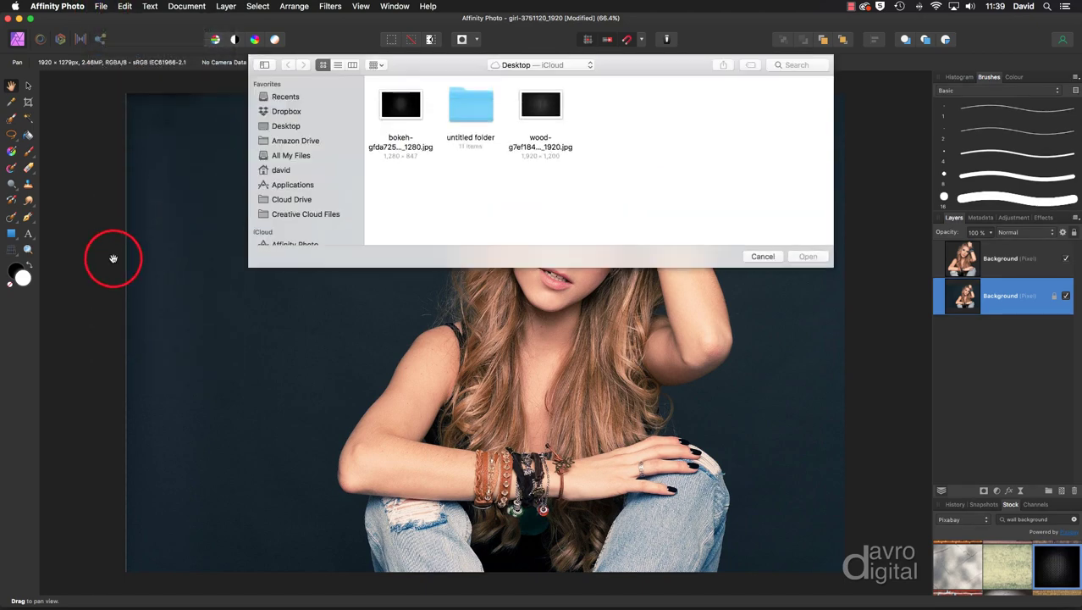
{"action": "left_click", "coordinate": [400, 114]}
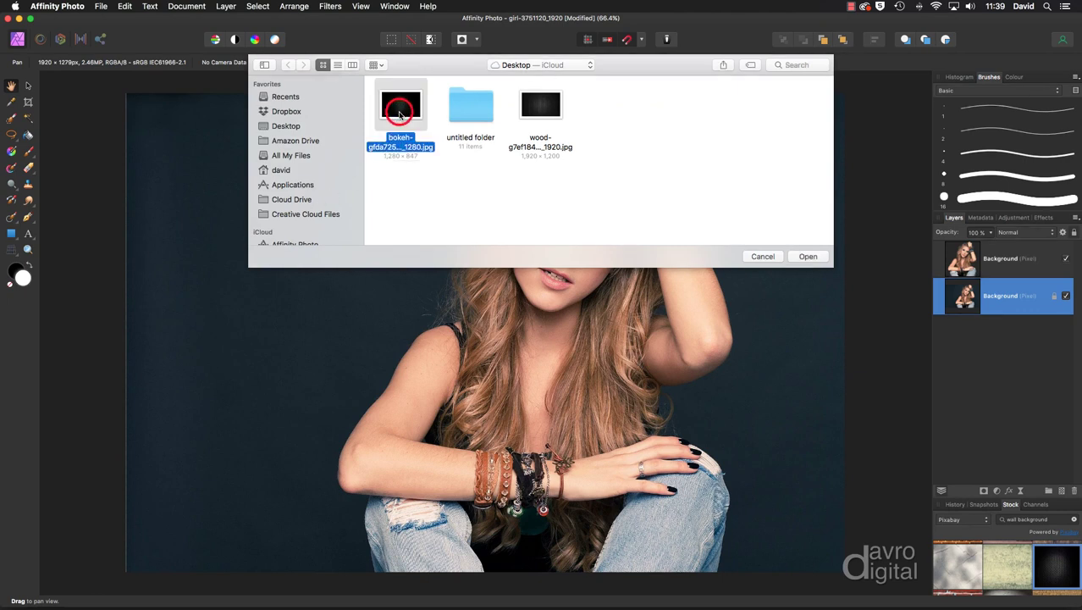
{"action": "left_click", "coordinate": [800, 257]}
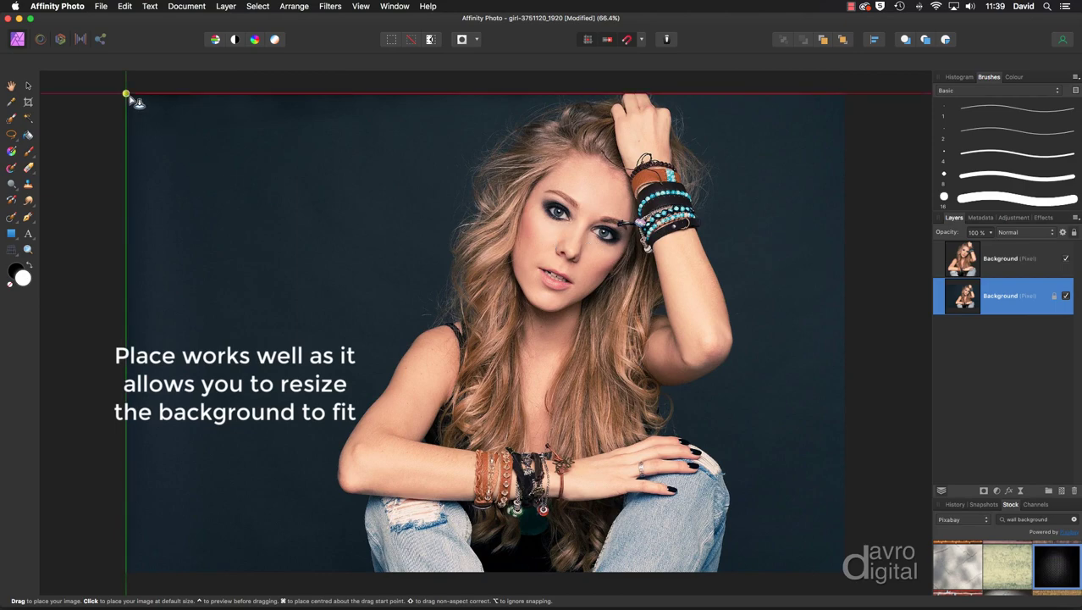
{"action": "left_click_drag", "start_coordinate": [128, 96], "coordinate": [881, 515]}
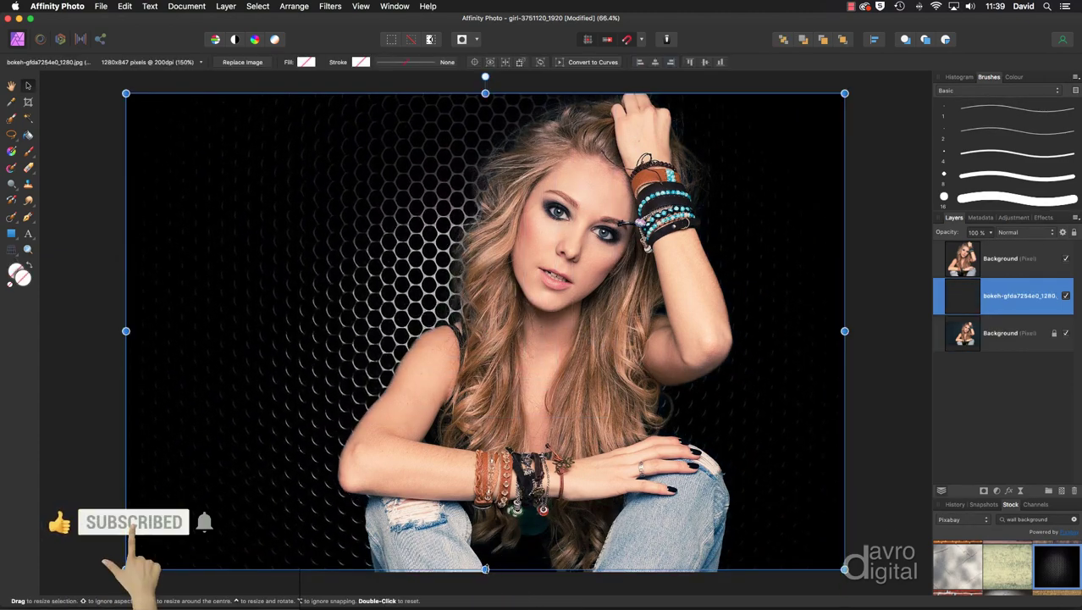
Step: Stretch the bokeh image to the canvas's lower edge and past its right edge, and rasterise and trim it
{"action": "left_click_drag", "start_coordinate": [485, 568], "coordinate": [486, 571]}
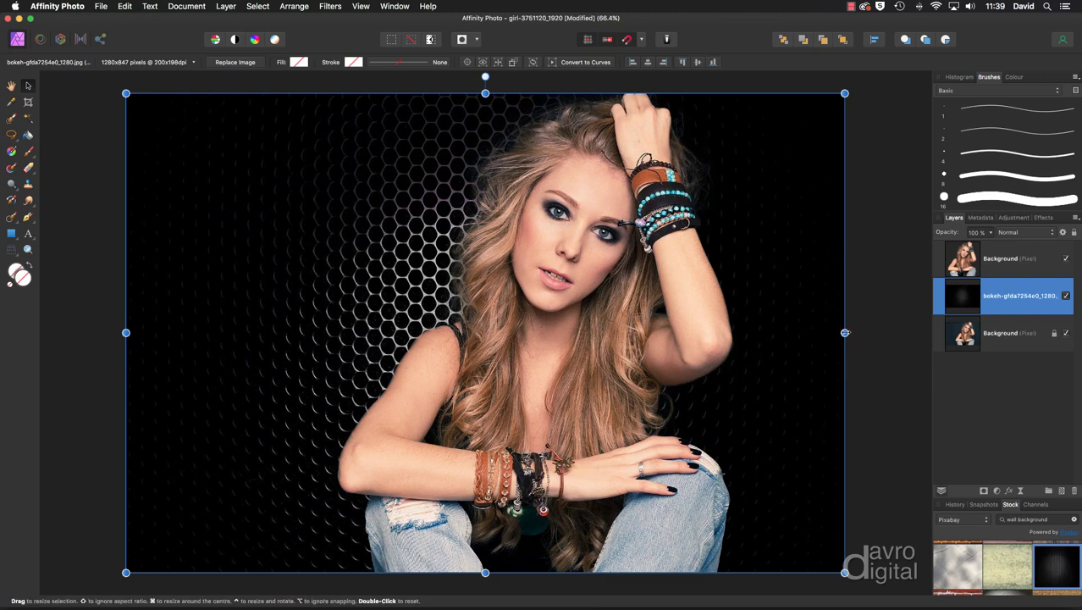
{"action": "mouse_move", "coordinate": [845, 332]}
{"action": "left_mouse_down"}
{"action": "mouse_move", "coordinate": [936, 336]}
{"action": "mouse_move", "coordinate": [821, 336]}
{"action": "mouse_move", "coordinate": [840, 333]}
{"action": "left_mouse_up"}
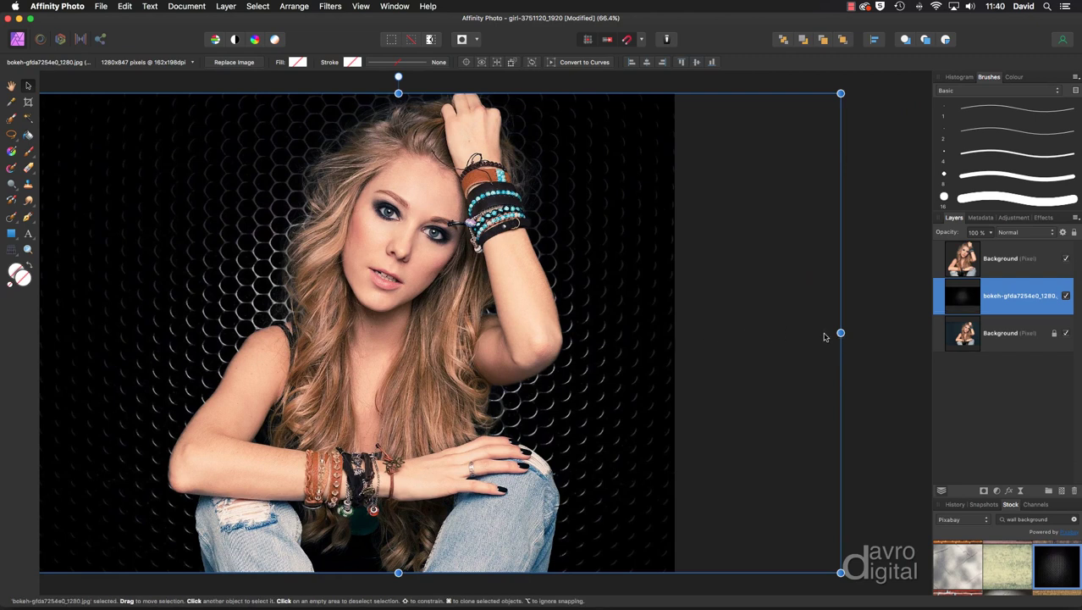
{"action": "right_click", "coordinate": [604, 308]}
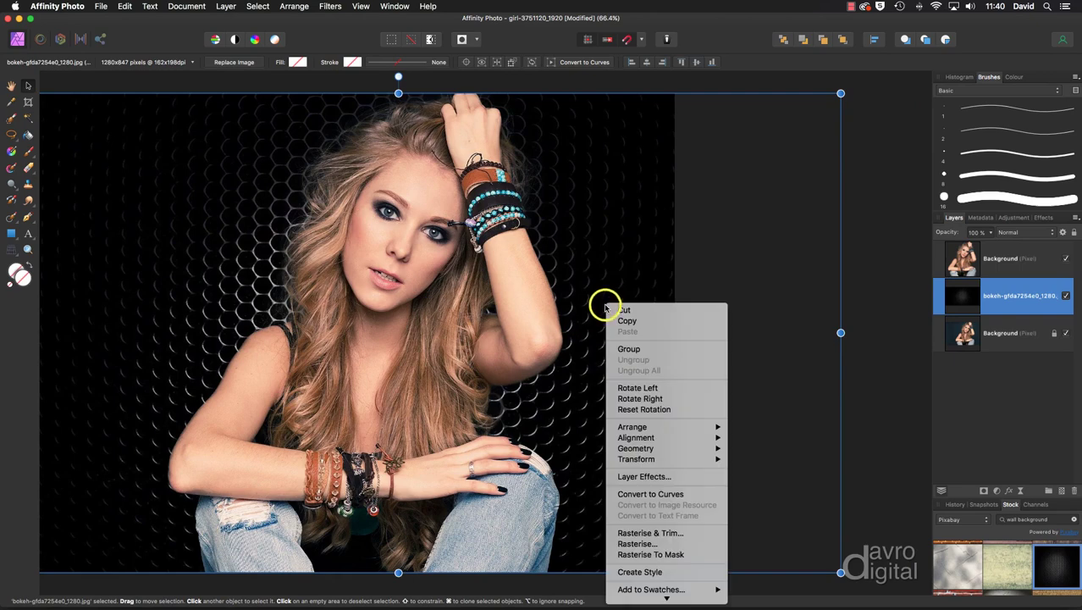
{"action": "left_click", "coordinate": [639, 533]}
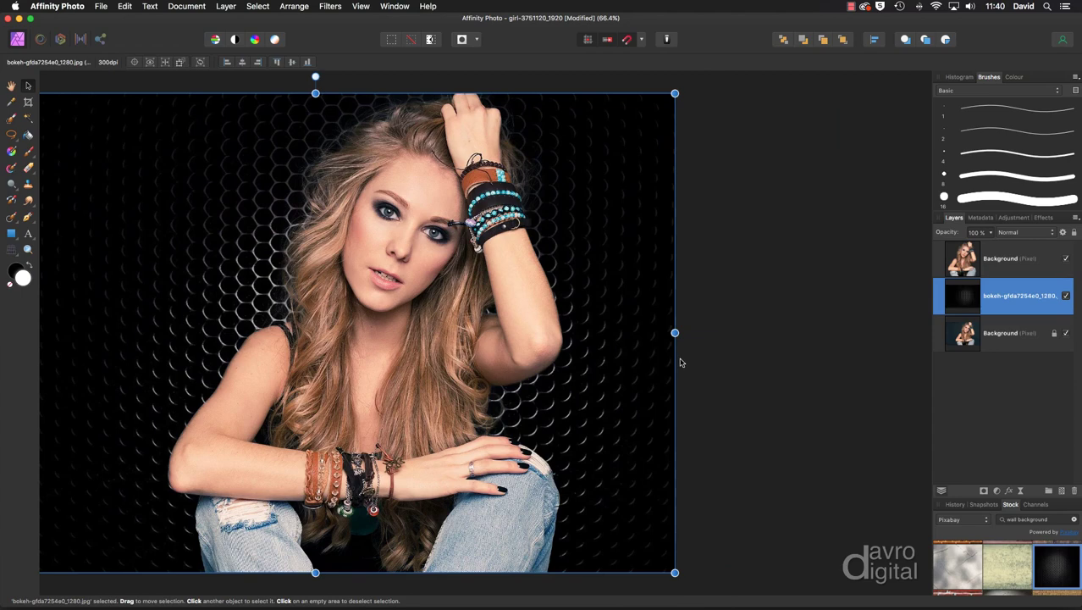
{"action": "key", "text": "super+0"}
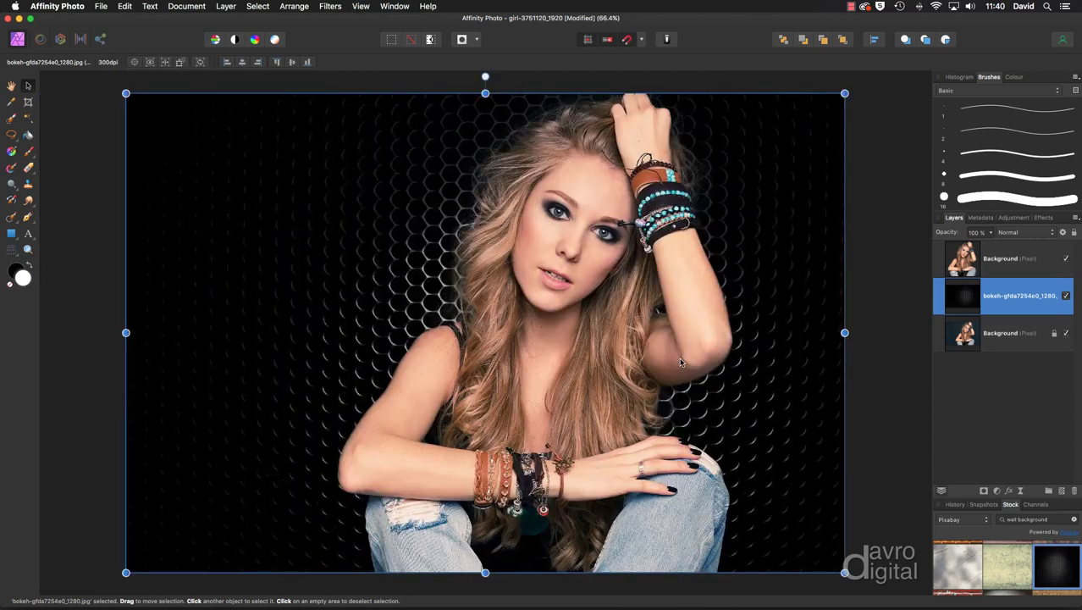
Step: Move the woman's cutout layer horizontally to the right, keeping her within the canvas
{"action": "left_click", "coordinate": [960, 261]}
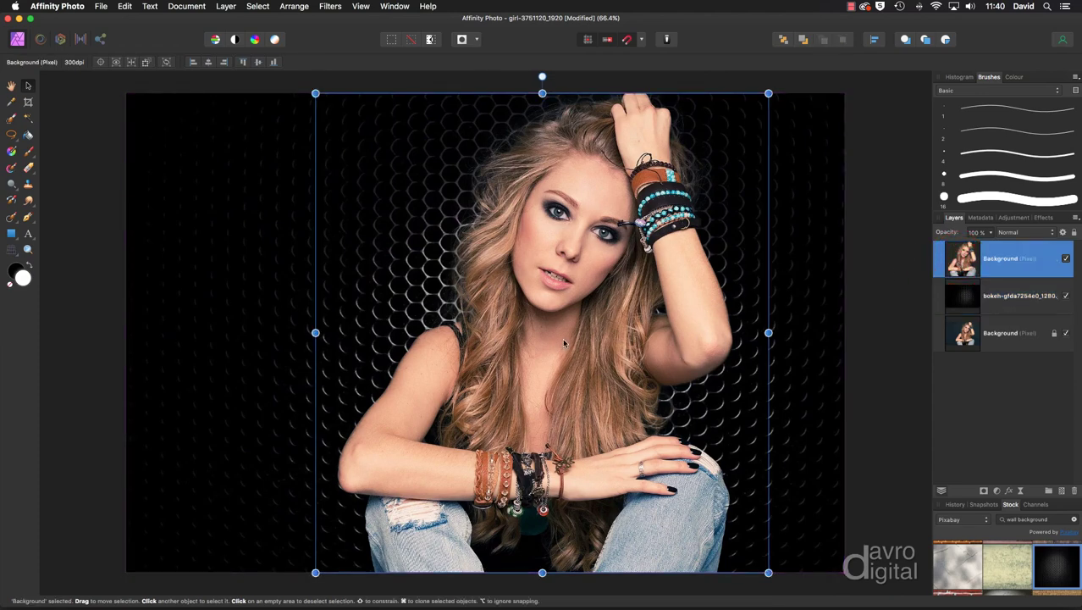
{"action": "left_click_drag", "start_coordinate": [563, 344], "coordinate": [615, 345]}
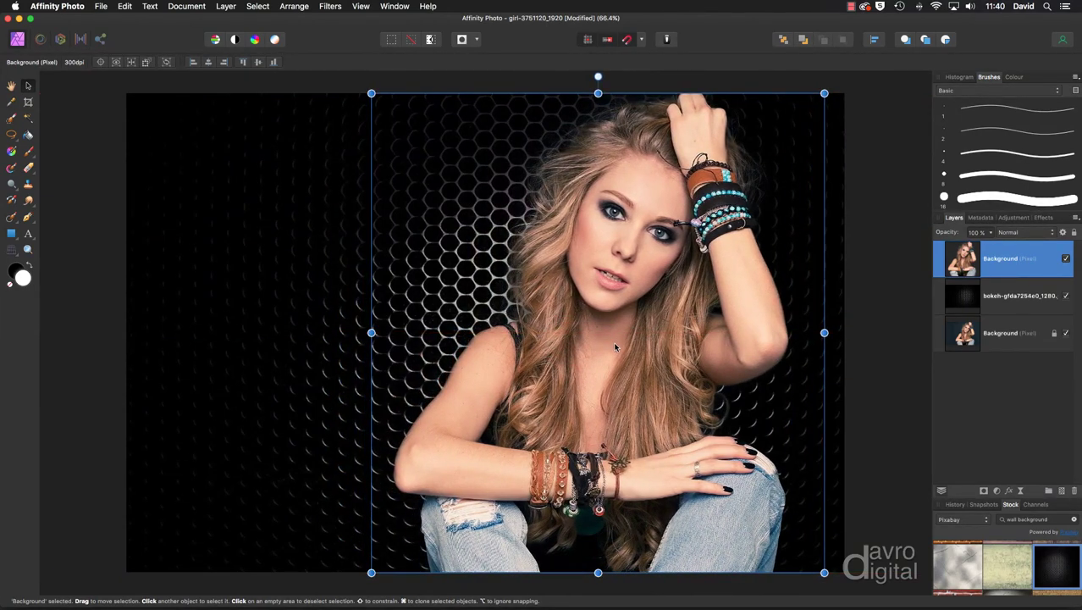
{"action": "key", "text": "h"}
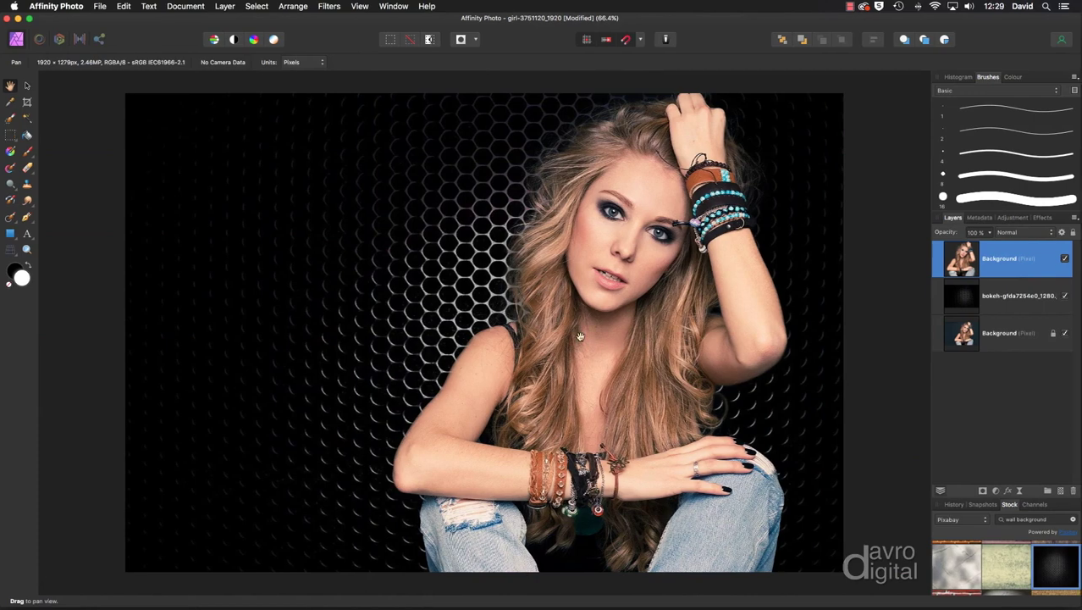
Step: Add a mask to the cutout layer, paint black on it along the raised hand's edge, and collapse the layer
{"action": "key", "text": "super+1"}
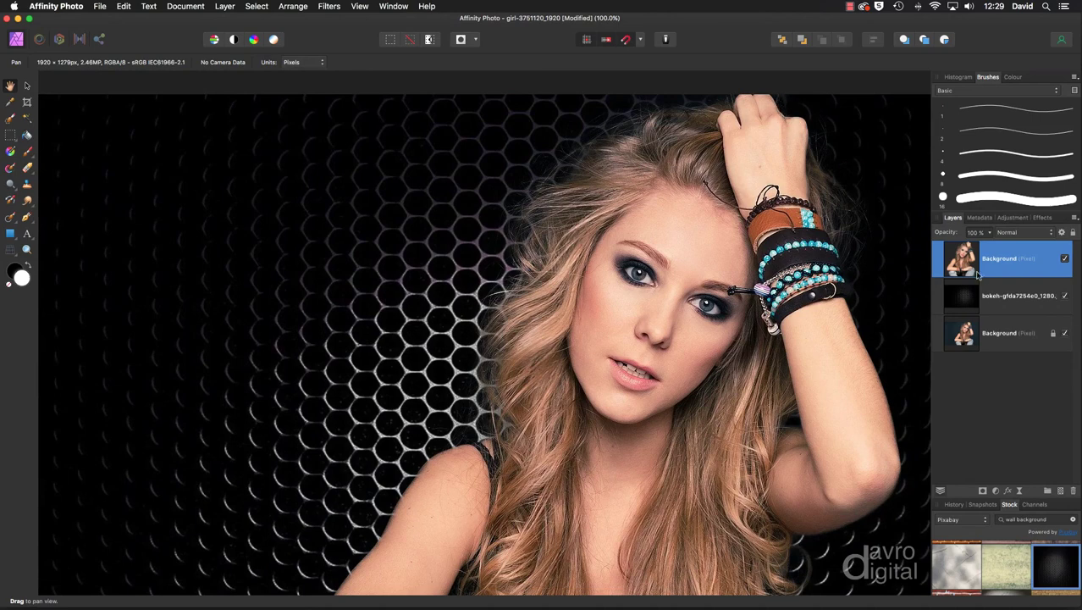
{"action": "left_click", "coordinate": [982, 489]}
{"action": "left_click", "coordinate": [975, 303]}
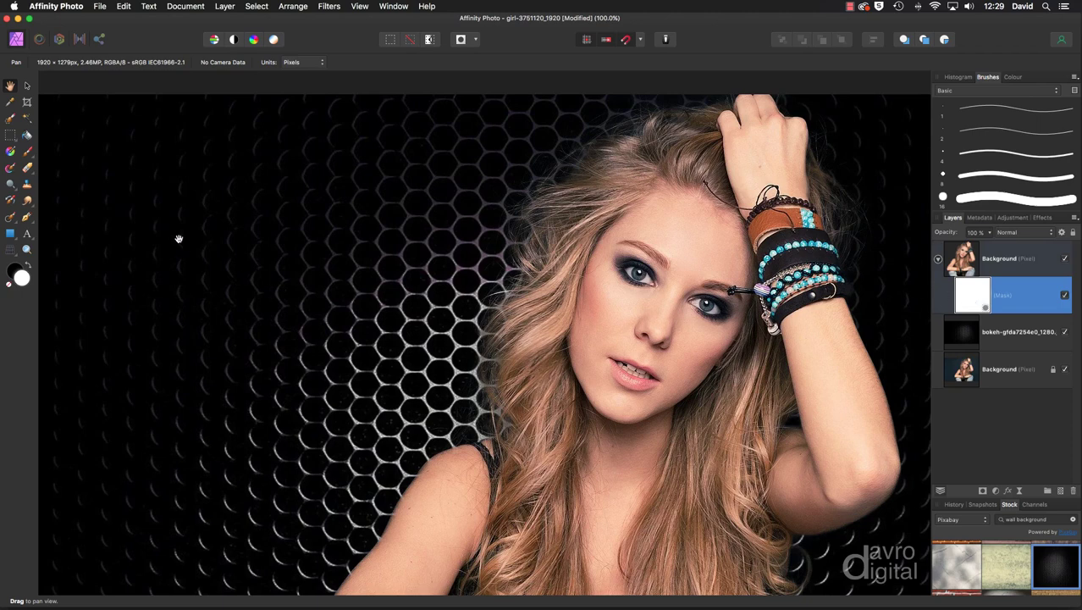
{"action": "key", "text": "b"}
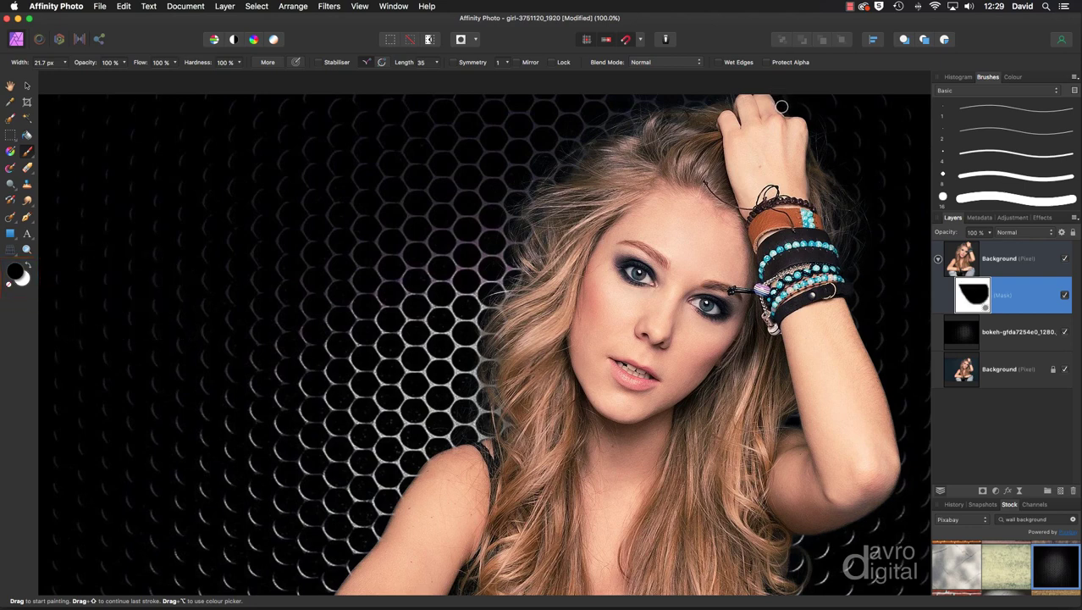
{"action": "mouse_move", "coordinate": [786, 110]}
{"action": "left_mouse_down"}
{"action": "mouse_move", "coordinate": [780, 96]}
{"action": "mouse_move", "coordinate": [790, 110]}
{"action": "left_mouse_up"}
{"action": "key", "text": "super+0"}
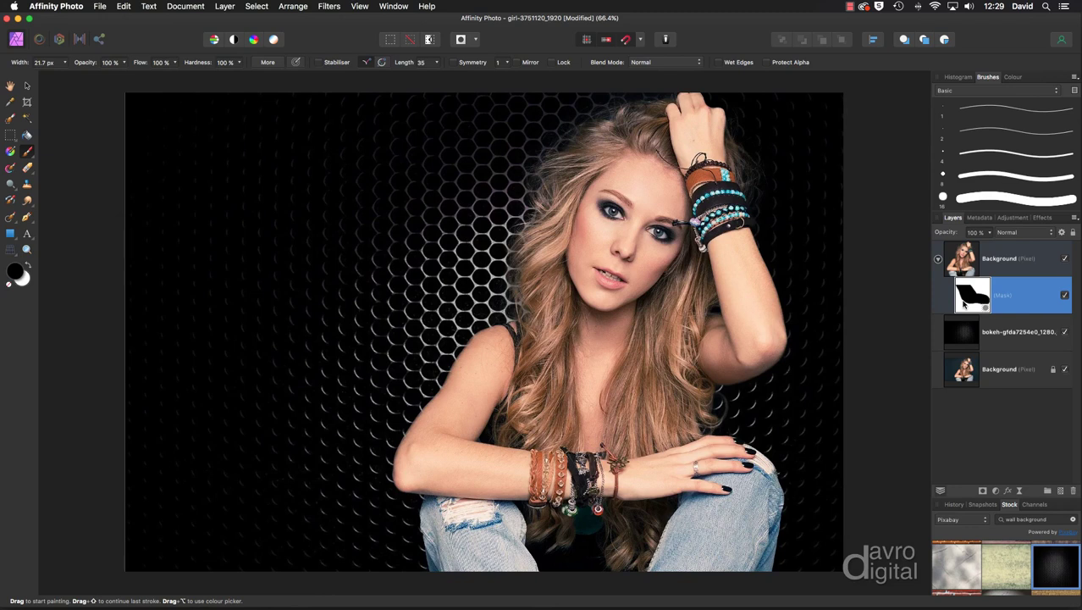
{"action": "left_click", "coordinate": [938, 260]}
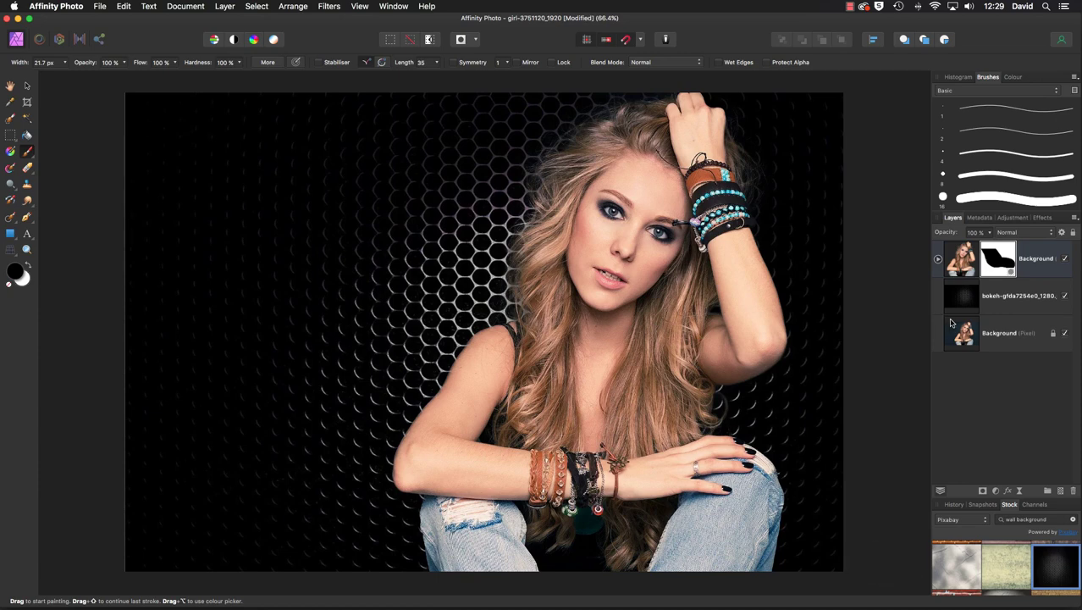
Step: Set the bokeh layer's blend mode to Darker Colour
{"action": "left_click", "coordinate": [999, 305]}
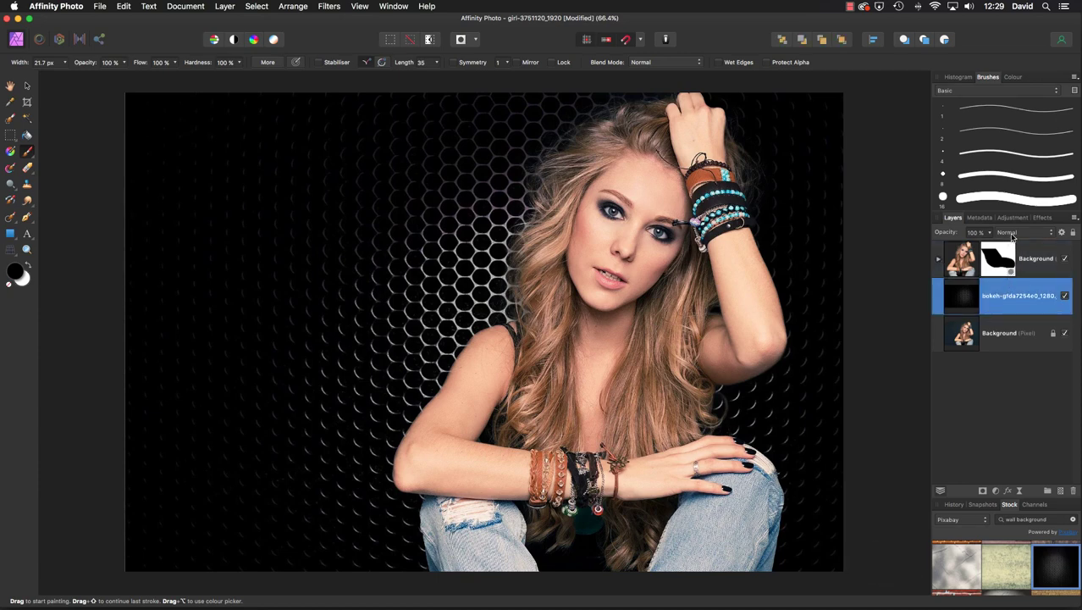
{"action": "left_click", "coordinate": [1012, 232]}
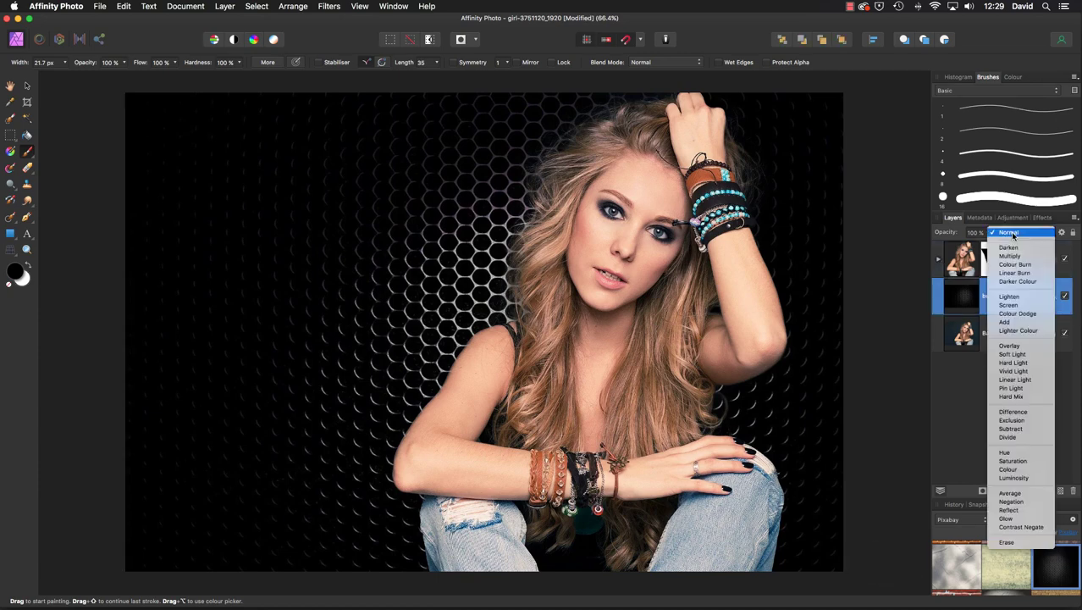
{"action": "left_click", "coordinate": [1014, 281]}
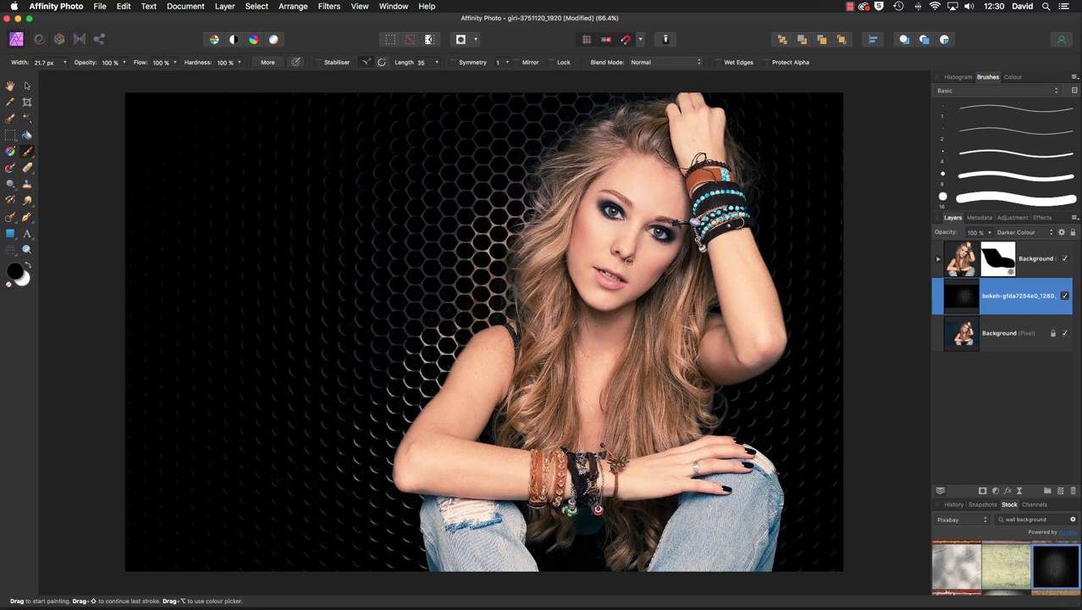
Step: Select the cutout layer and examine the finished composite enlarged with the interface hidden
{"action": "left_click", "coordinate": [1044, 262]}
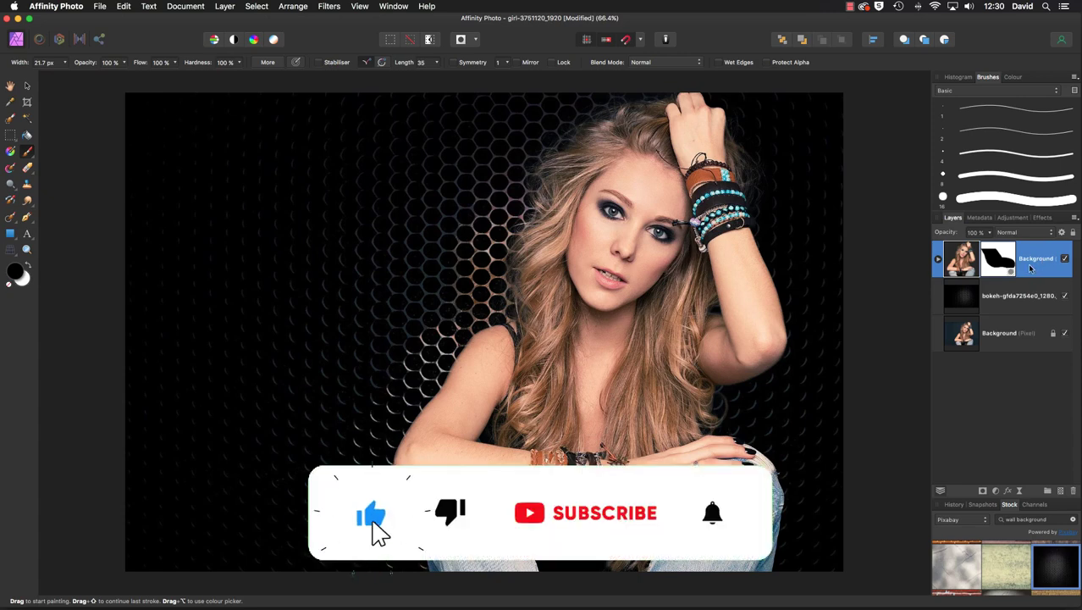
{"action": "key", "text": "Tab"}
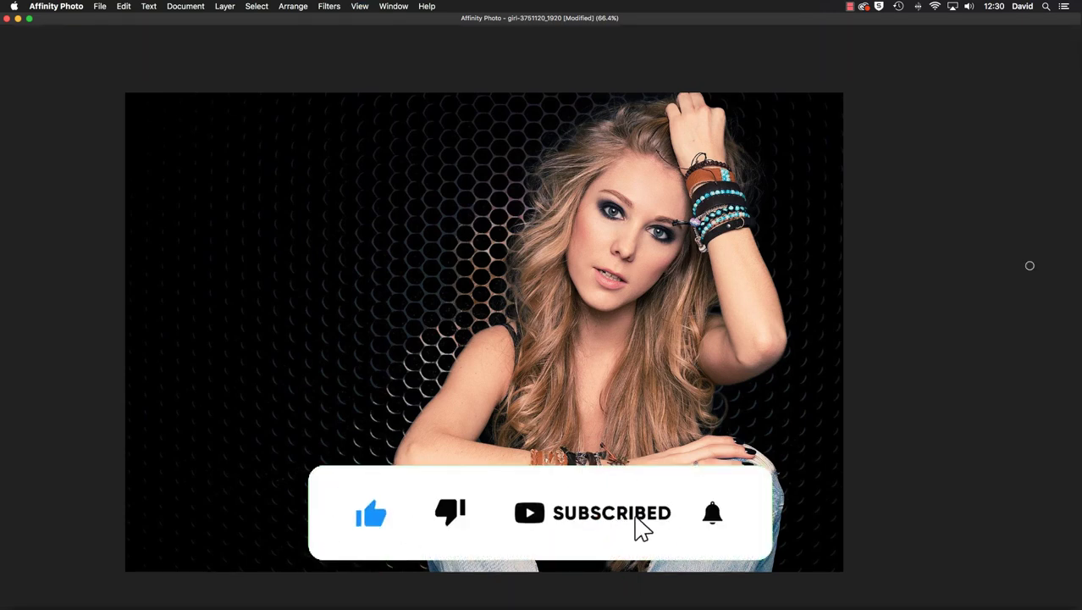
{"action": "scroll", "coordinate": [1029, 265], "scroll_direction": "up", "scroll_amount": 2}
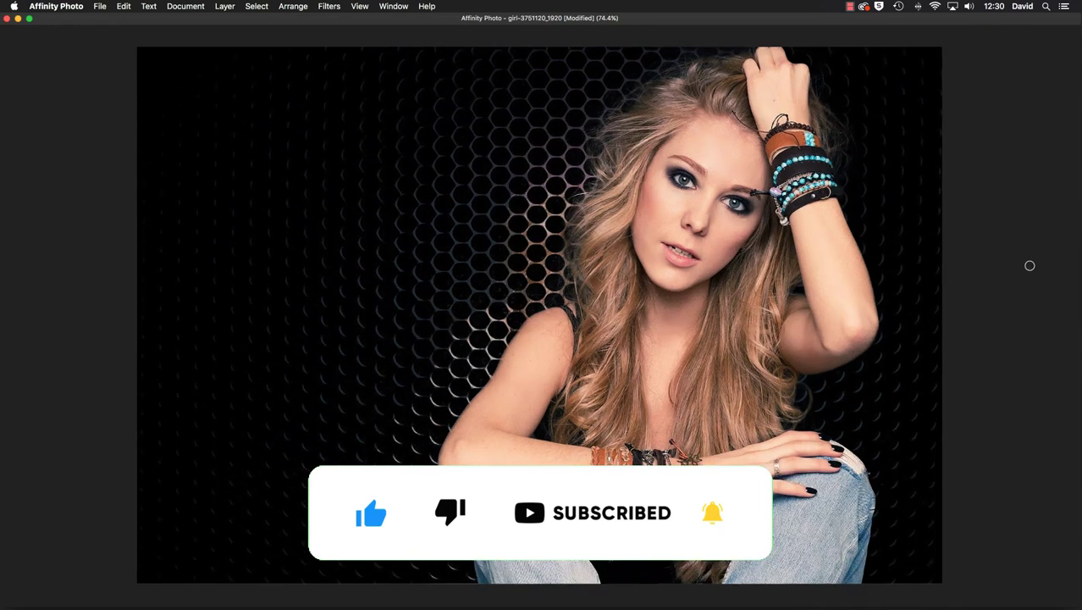